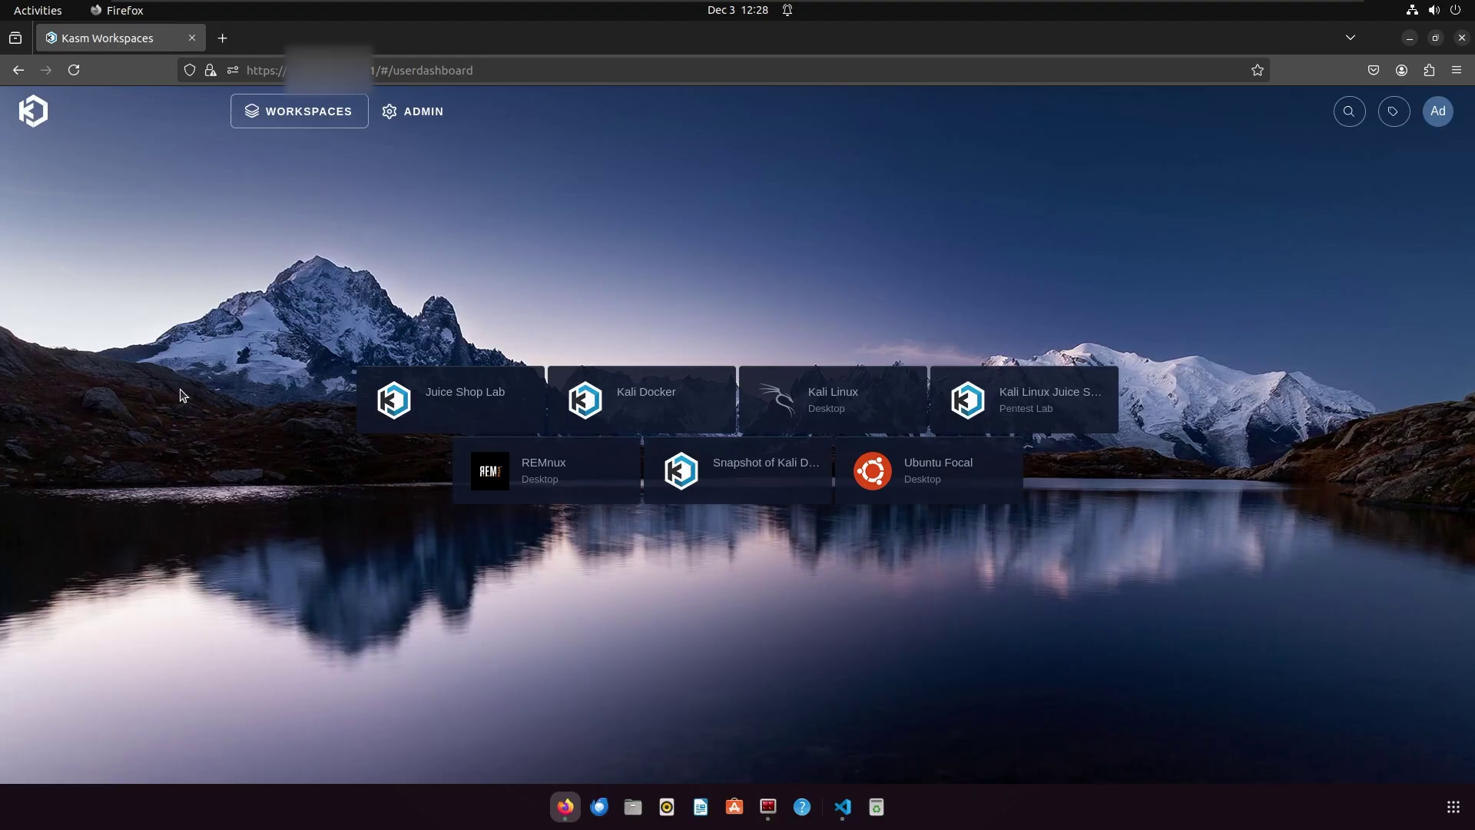
Open the Ubuntu Focal workspace for editing from the admin Workspaces list.
click(419, 116)
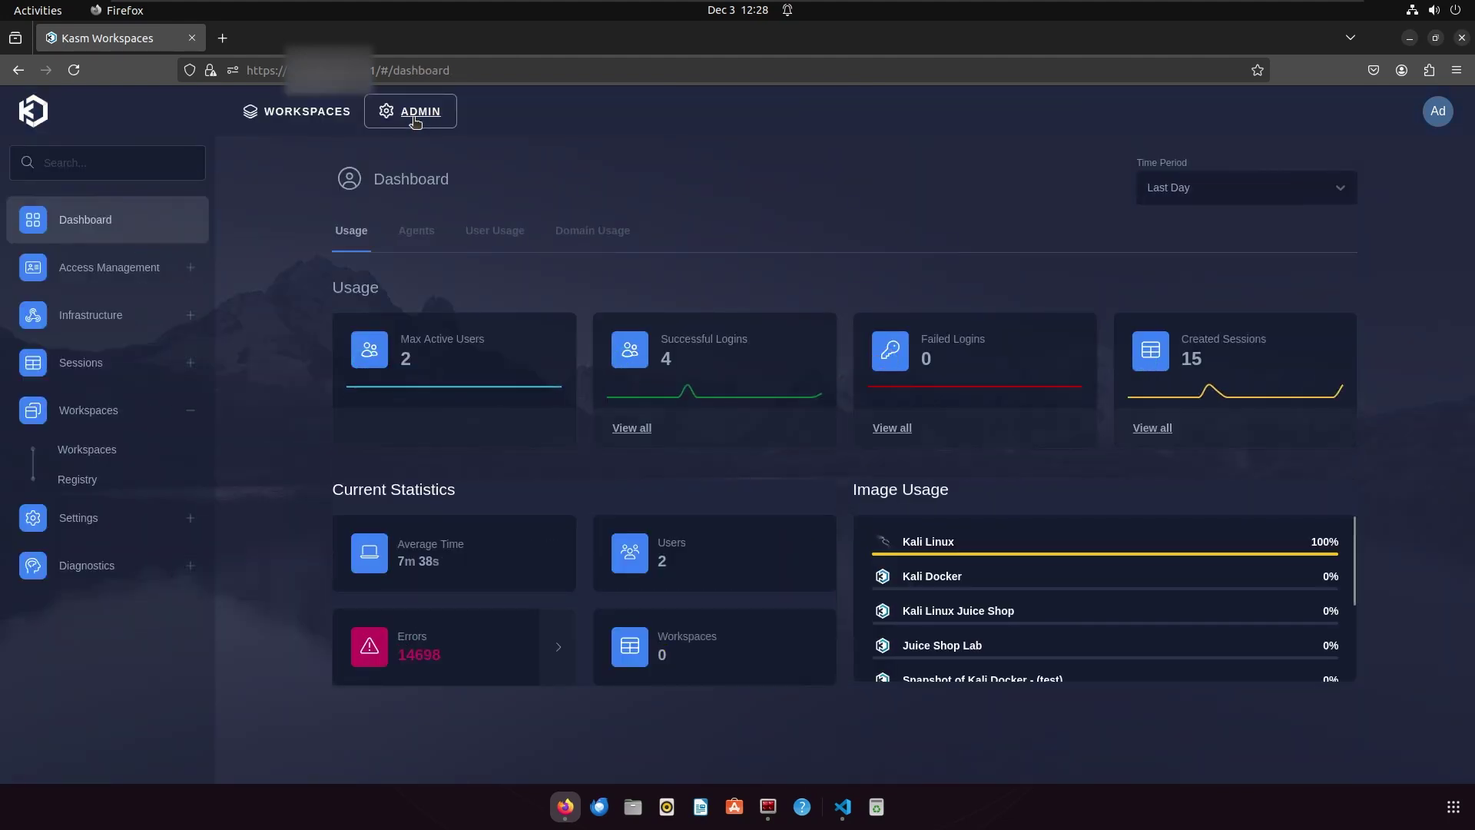
click(74, 461)
scroll(300, 442, down, 3)
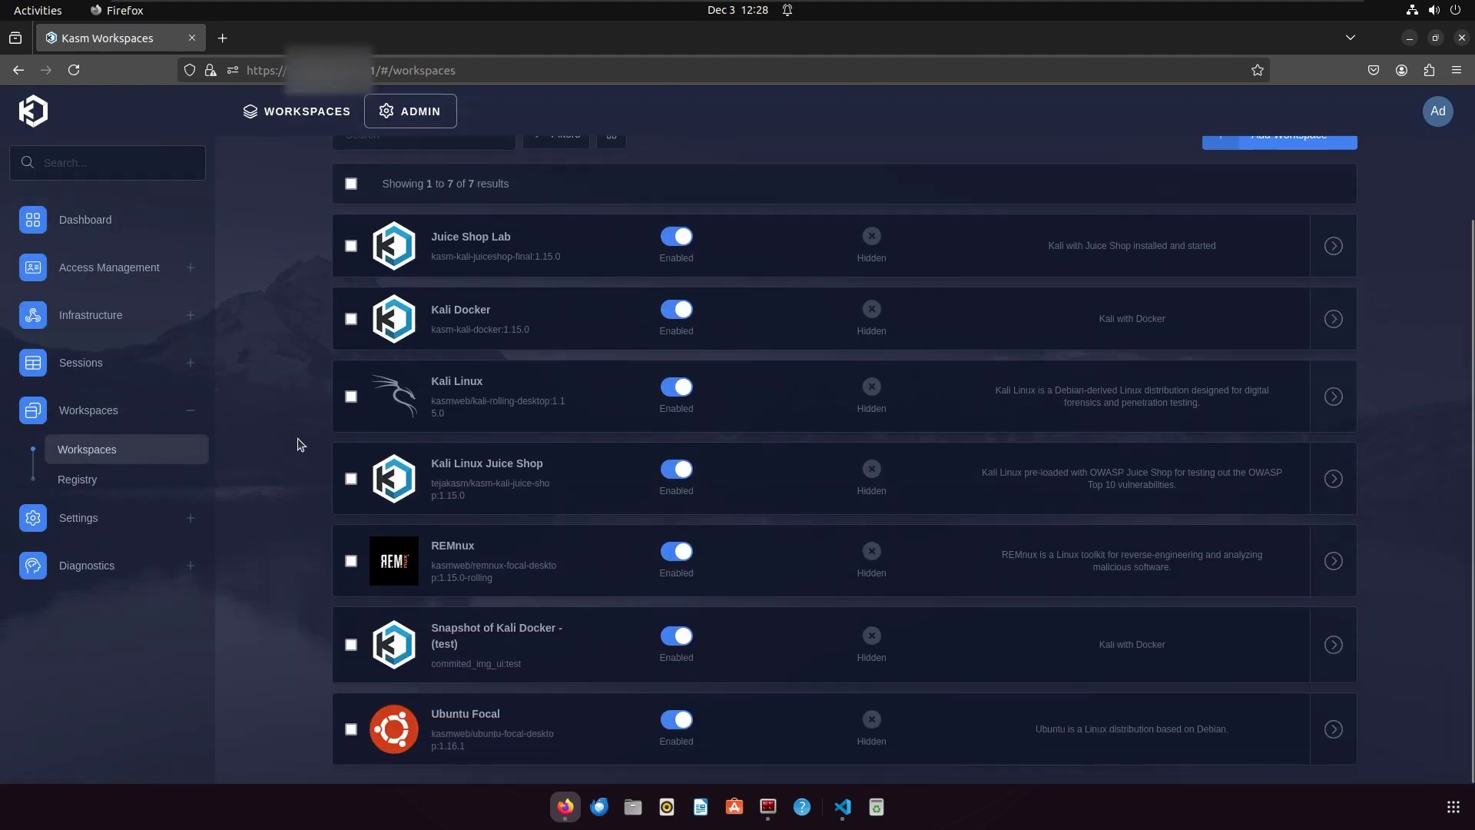
mouse_move(1335, 732)
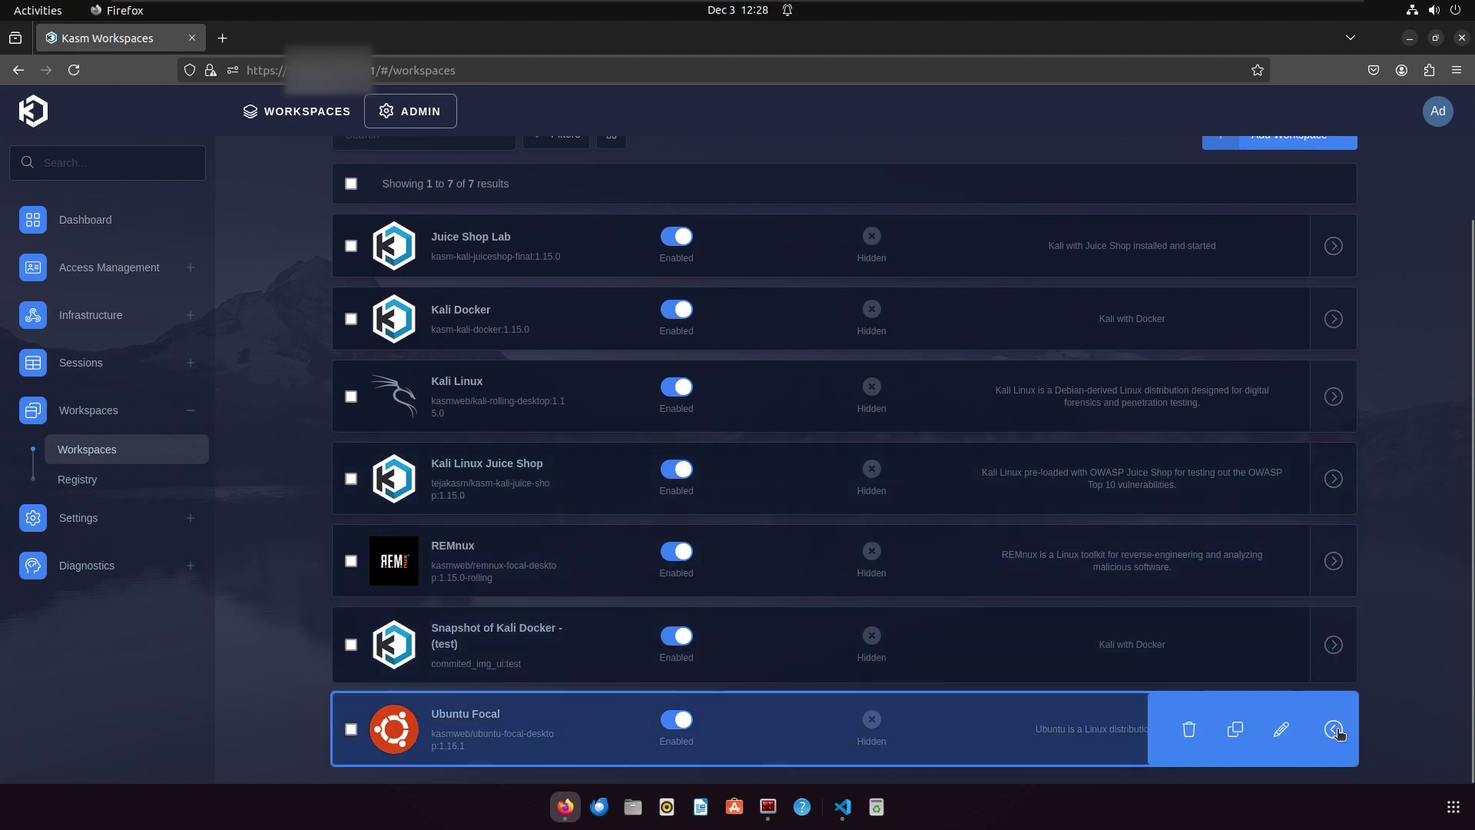
click(1279, 734)
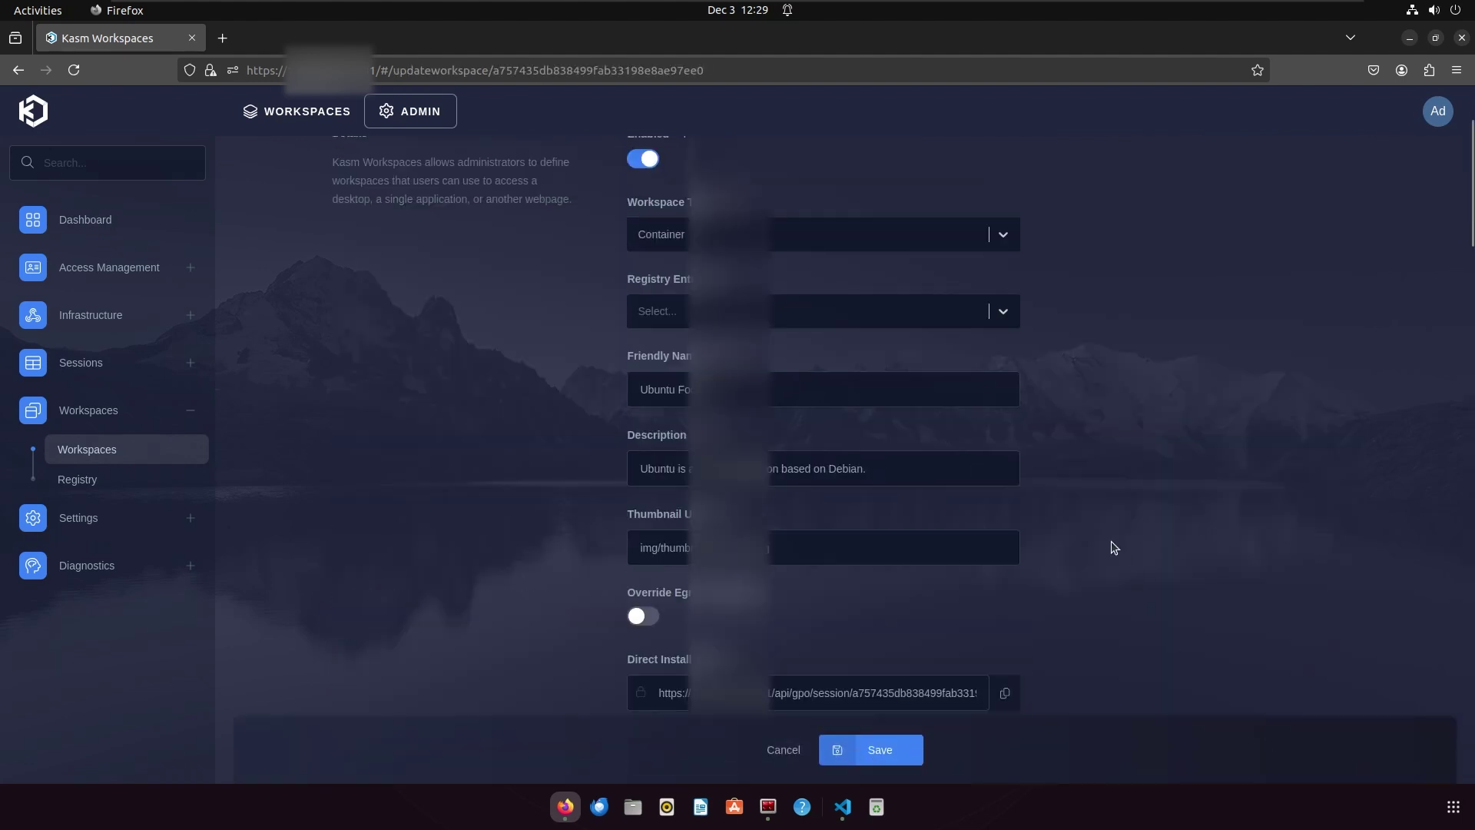
Replace the Docker Run Config Override with JSON setting hostname 'kasm' and user 'root', then save.
scroll(1111, 541, down, 5)
scroll(1113, 545, down, 15)
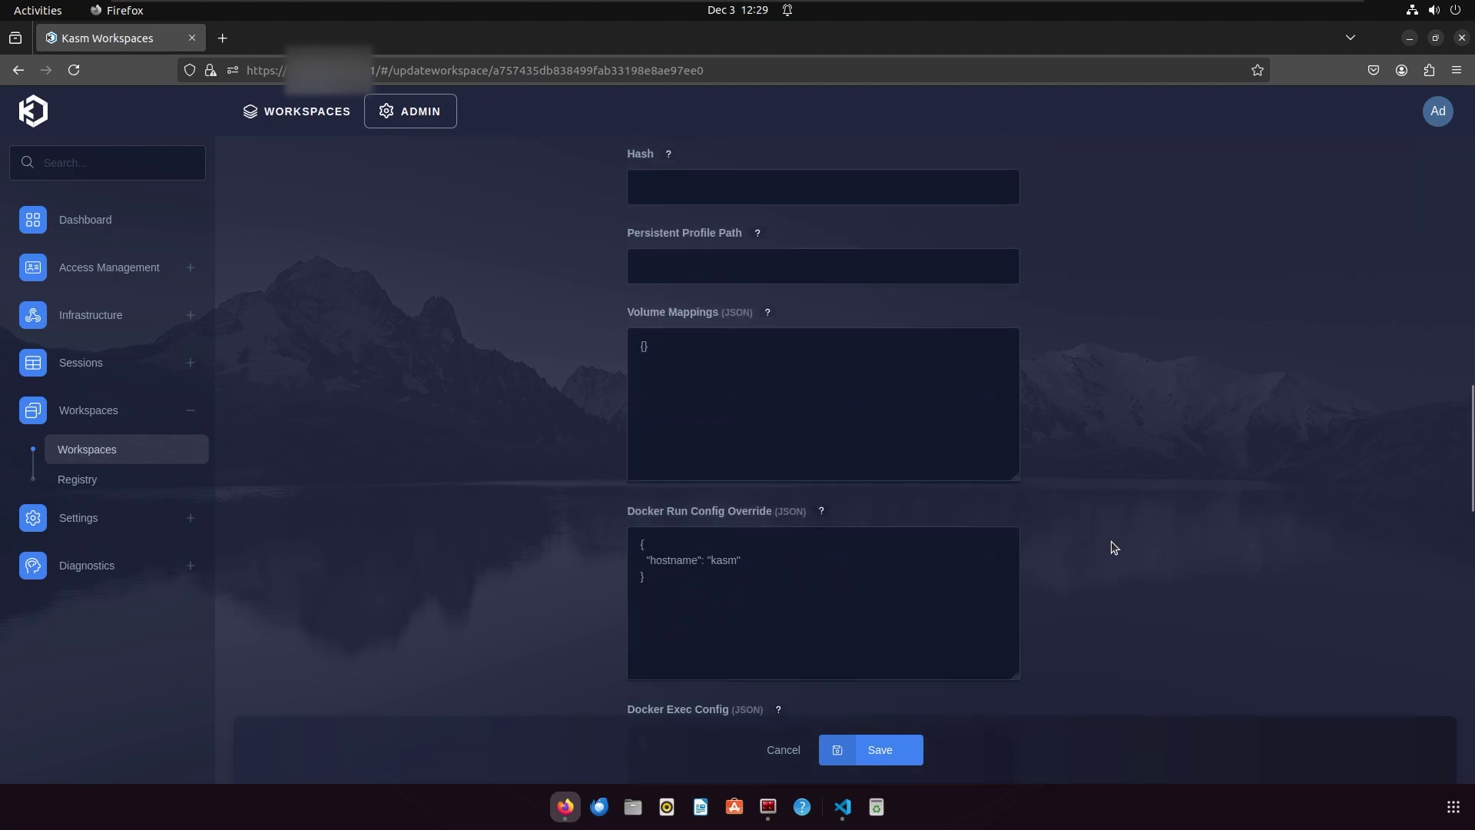
scroll(1114, 547, down, 2)
click(827, 389)
key(ctrl+a)
text({     "hostname":"kasm",     "user":"root" })
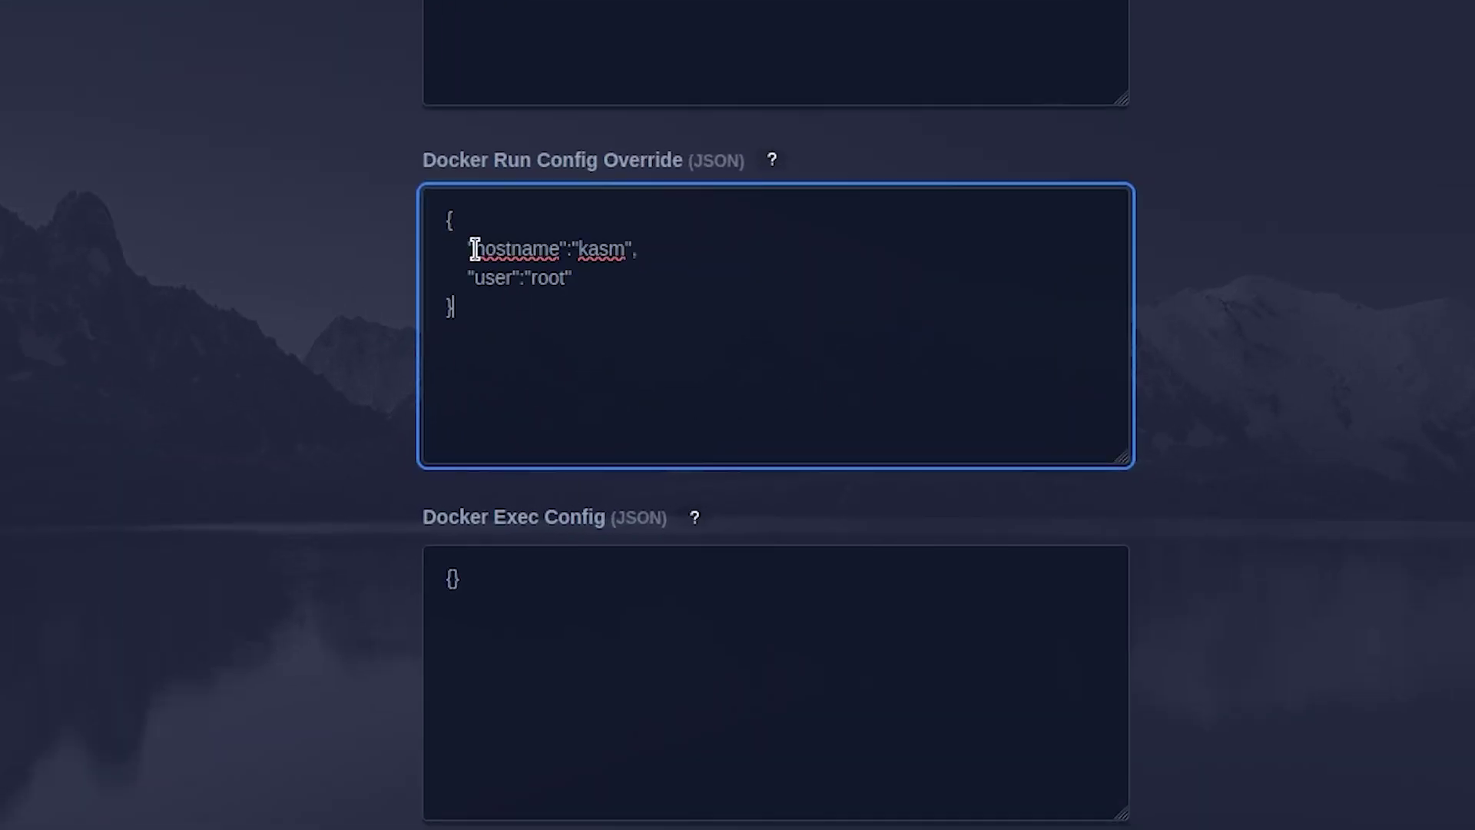
drag(473, 249, 559, 251)
double_click(604, 249)
drag(473, 280, 537, 284)
double_click(547, 279)
click(724, 324)
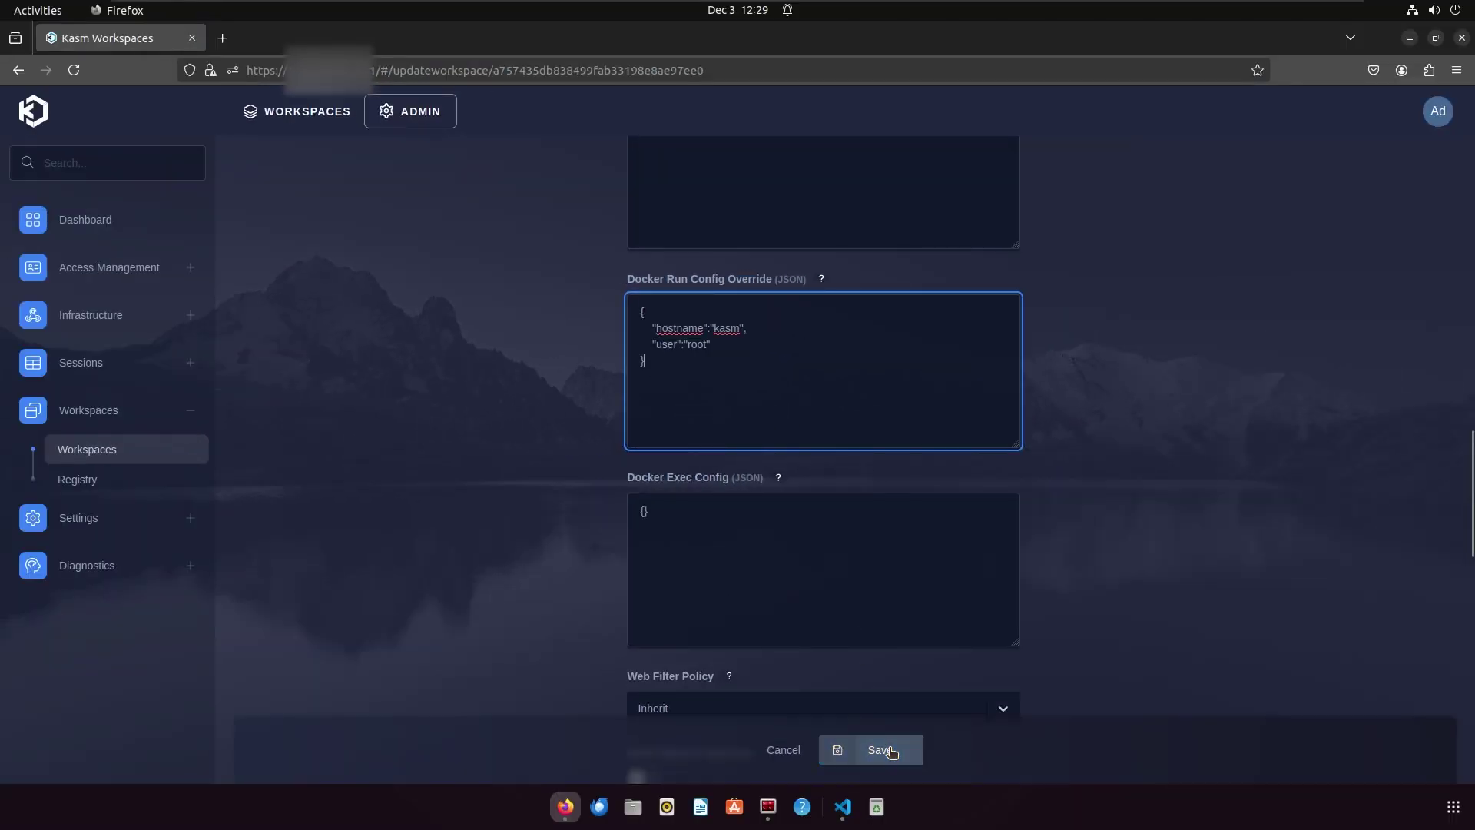
click(892, 752)
Launch a new Ubuntu Focal session from the user workspace dashboard.
click(299, 111)
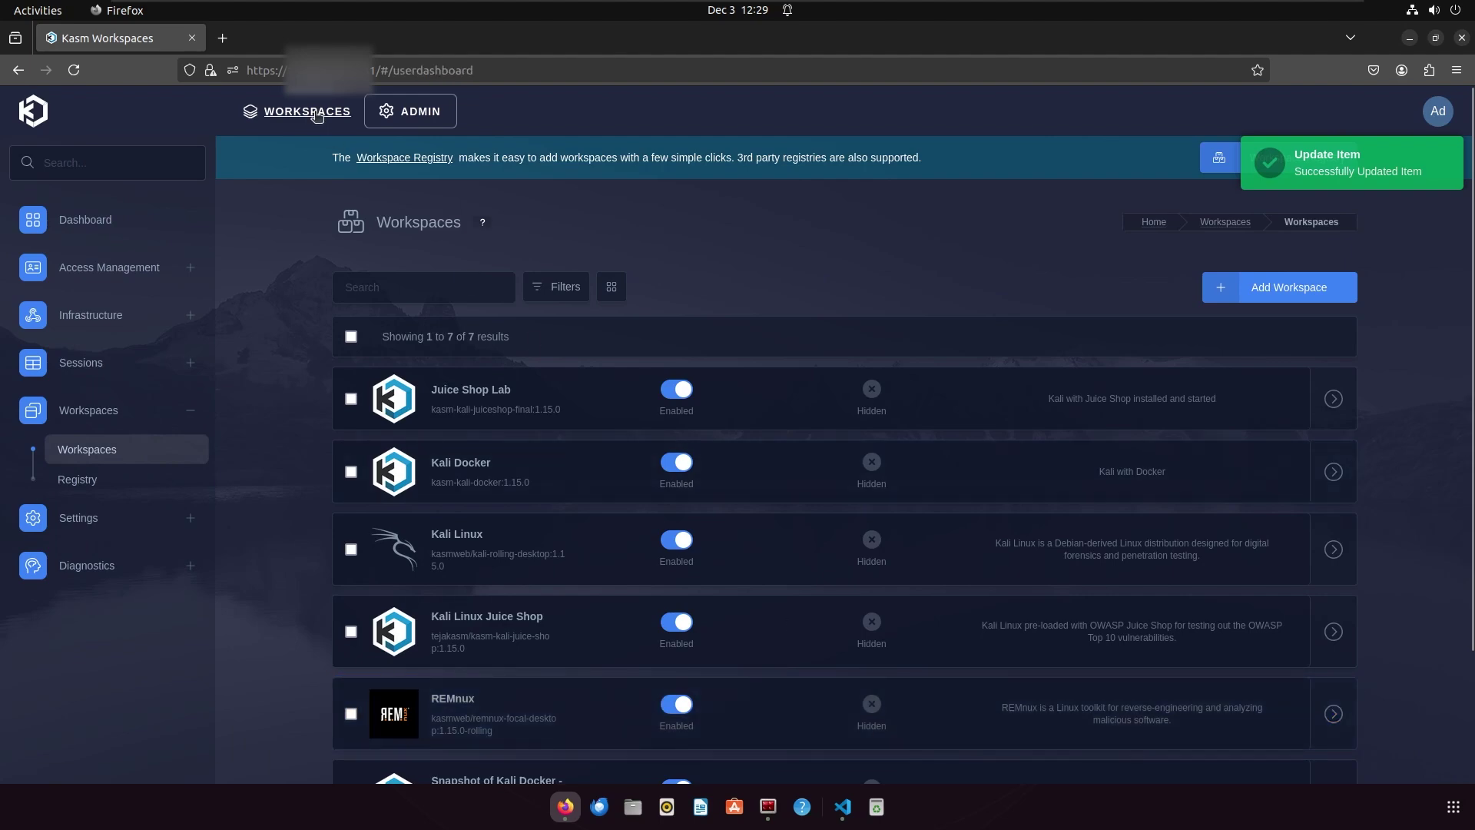
click(914, 473)
click(751, 522)
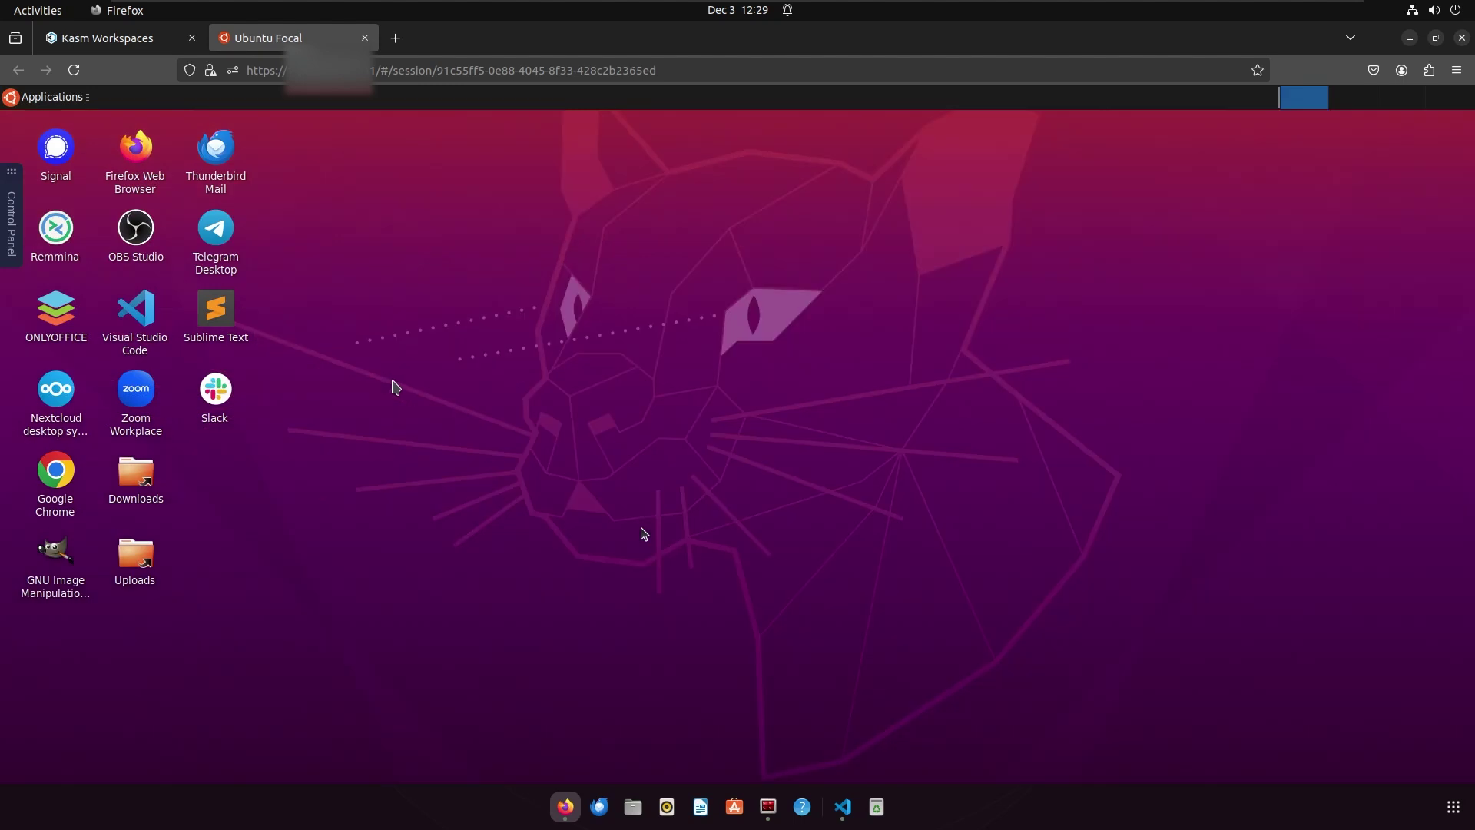
Run whoami in a Terminal Emulator window and confirm it prints root.
click(54, 97)
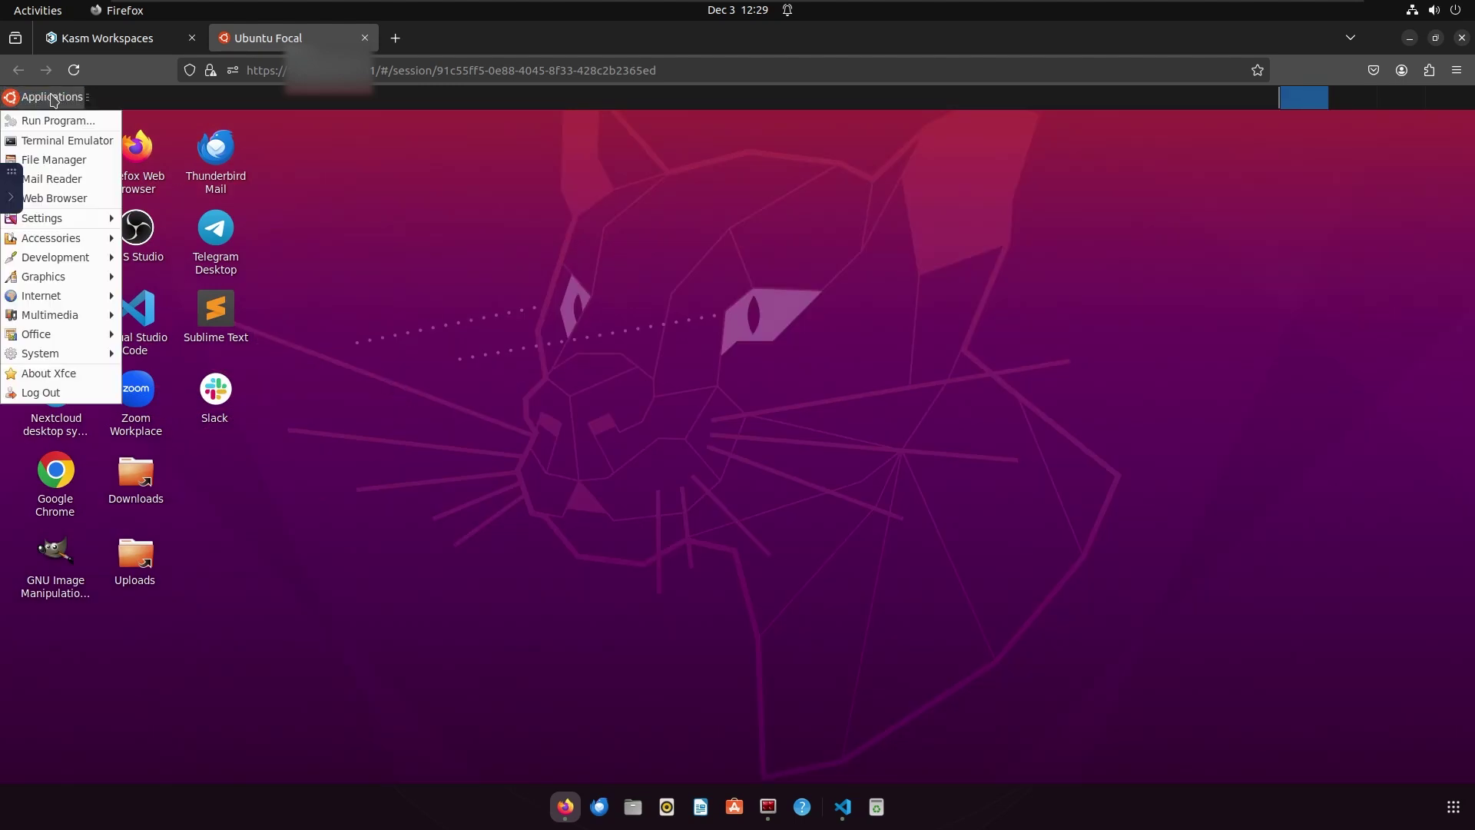
click(50, 142)
drag(218, 123, 589, 221)
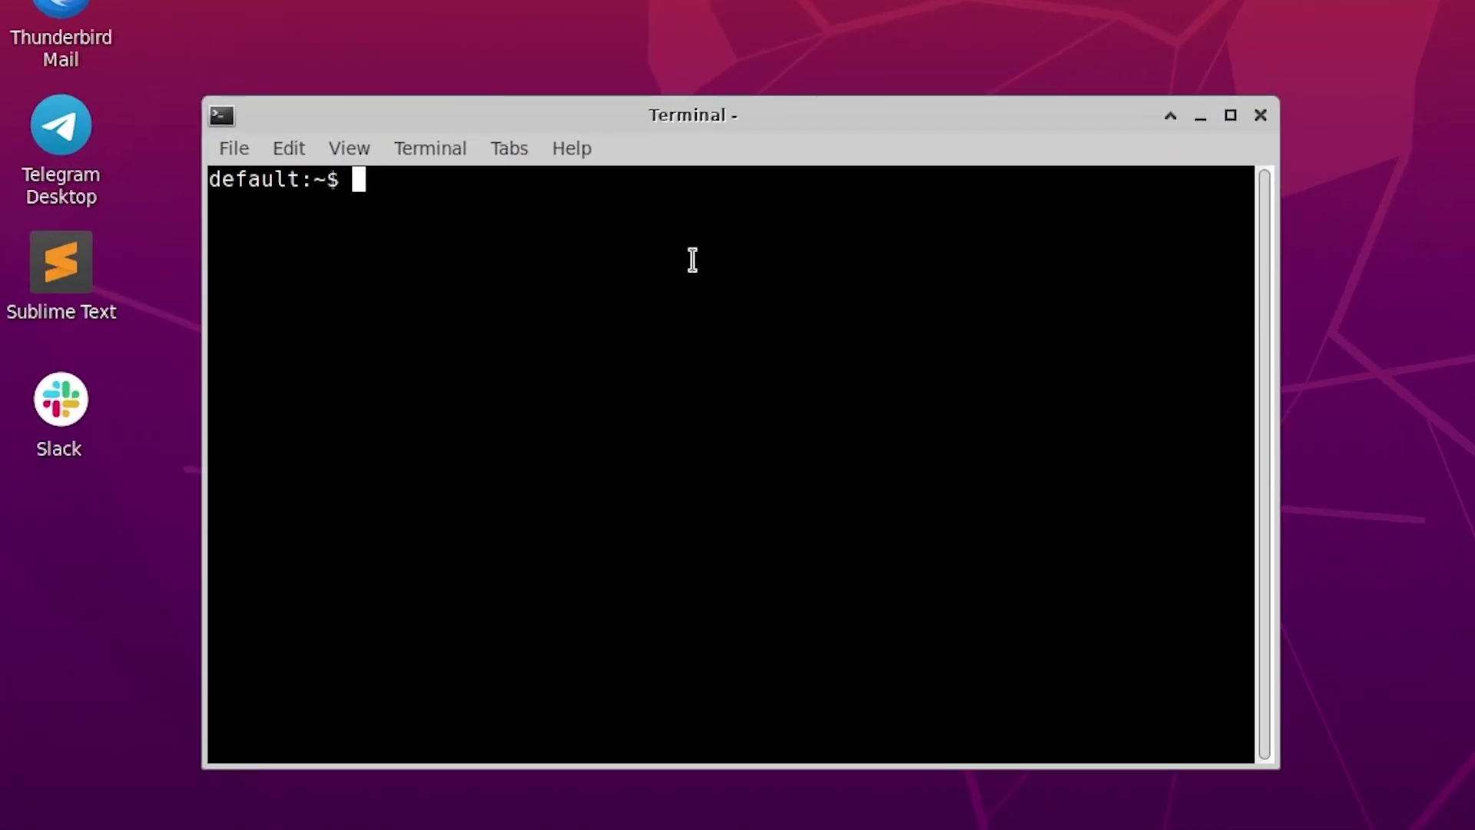
text(whoami)
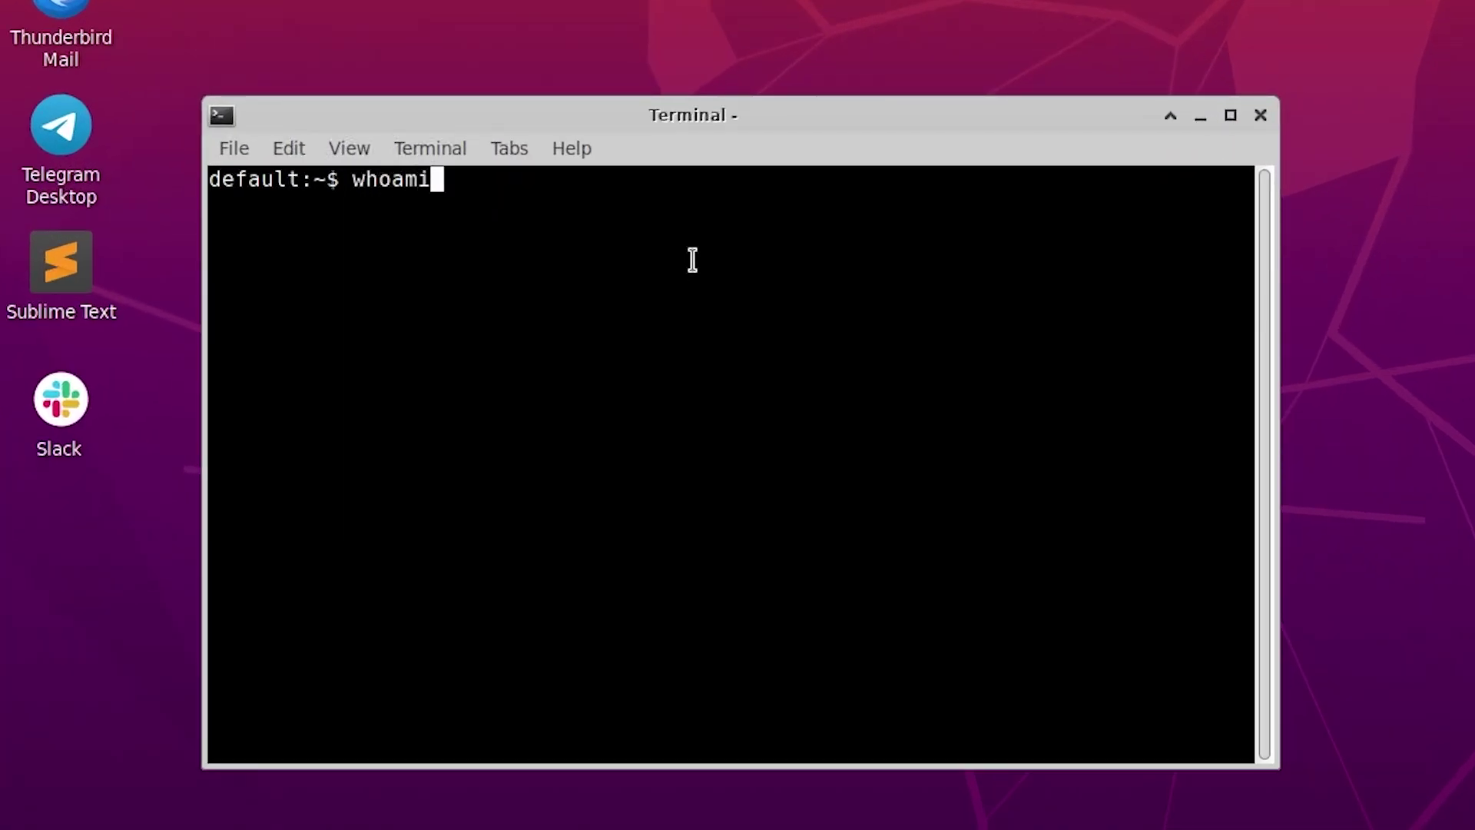
key(Return)
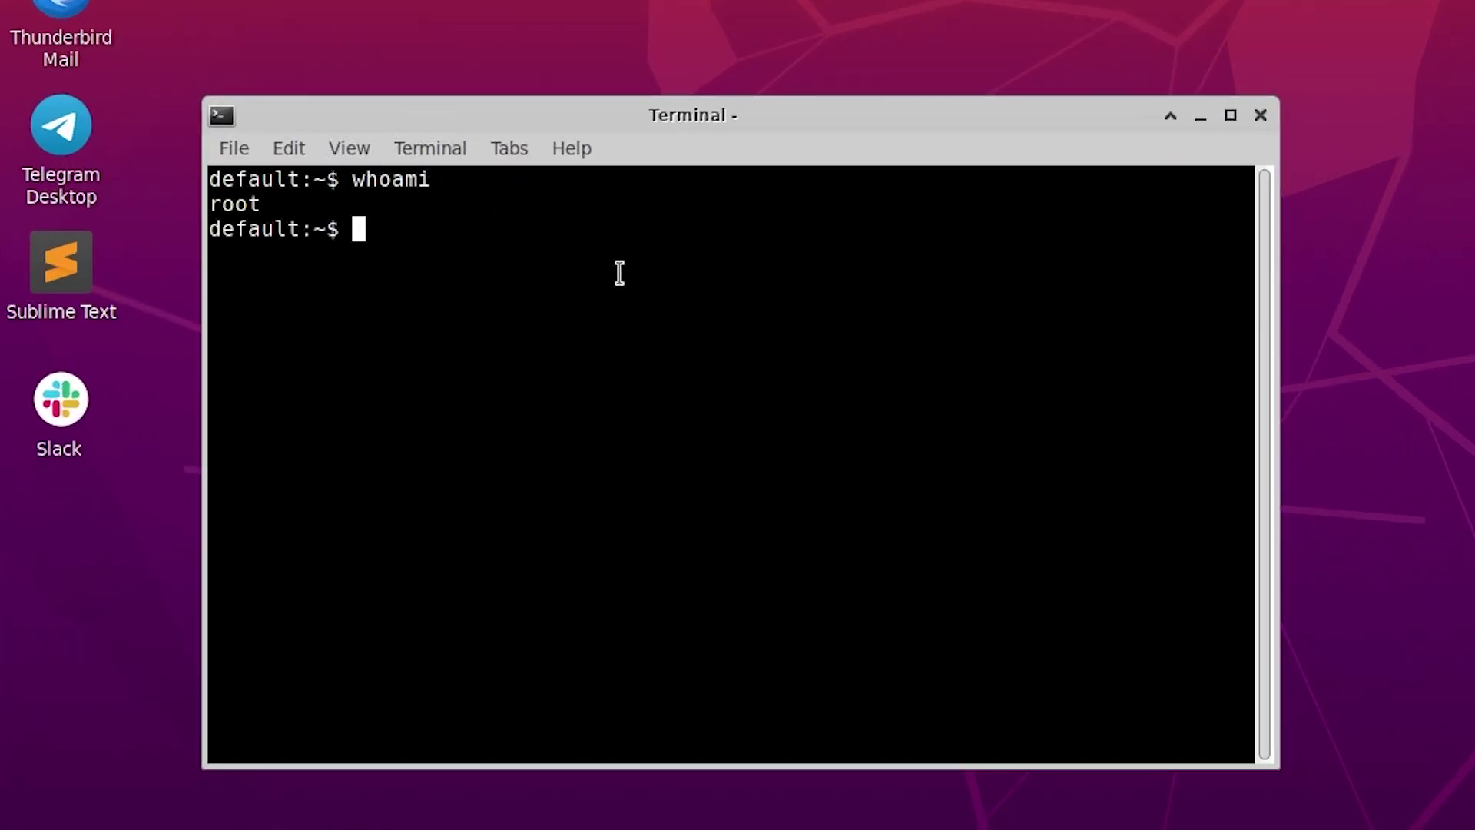
drag(209, 204, 264, 204)
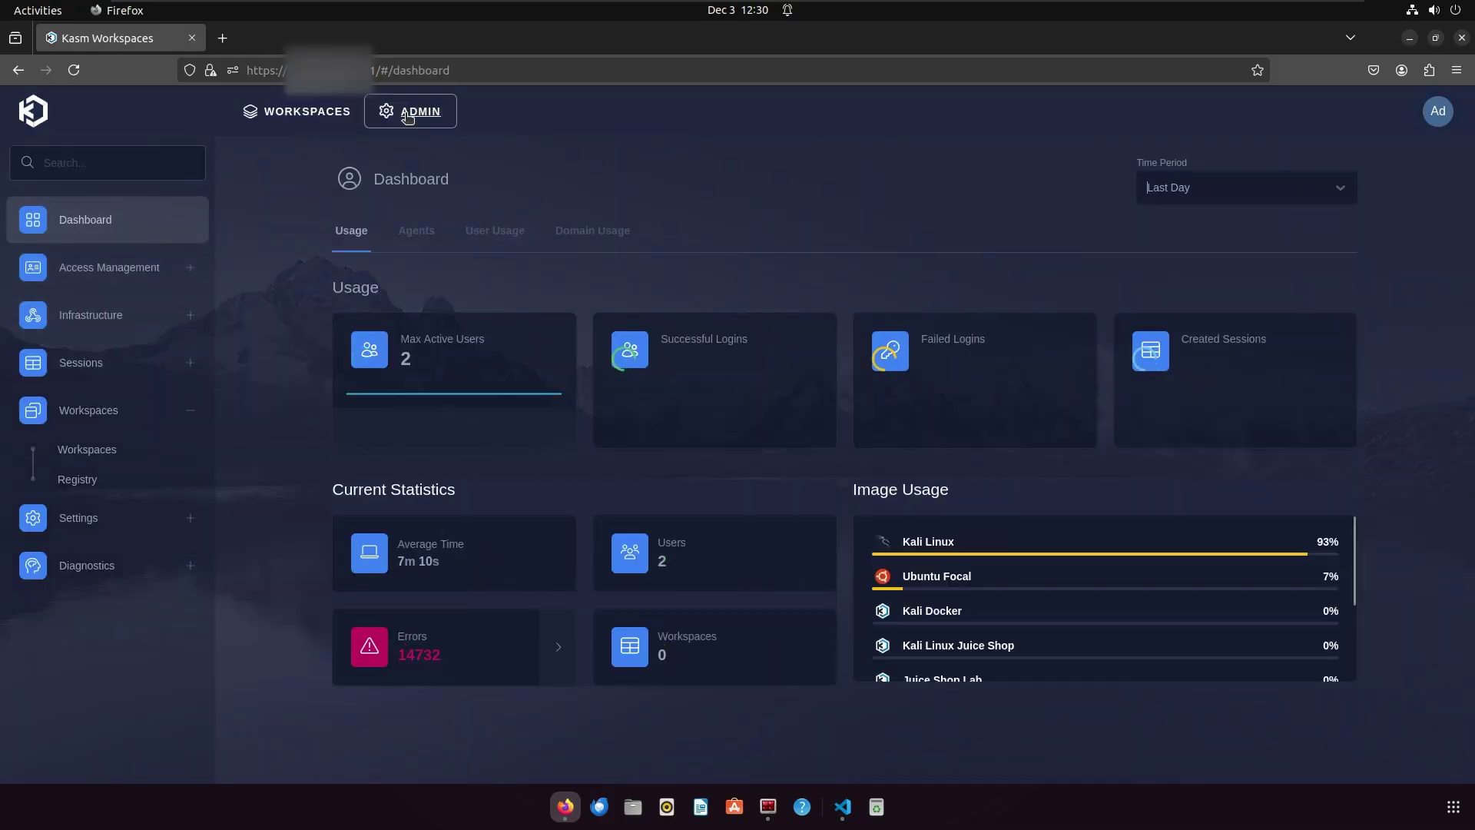
Open the Ubuntu Focal workspace settings for editing from the Workspaces list.
click(108, 453)
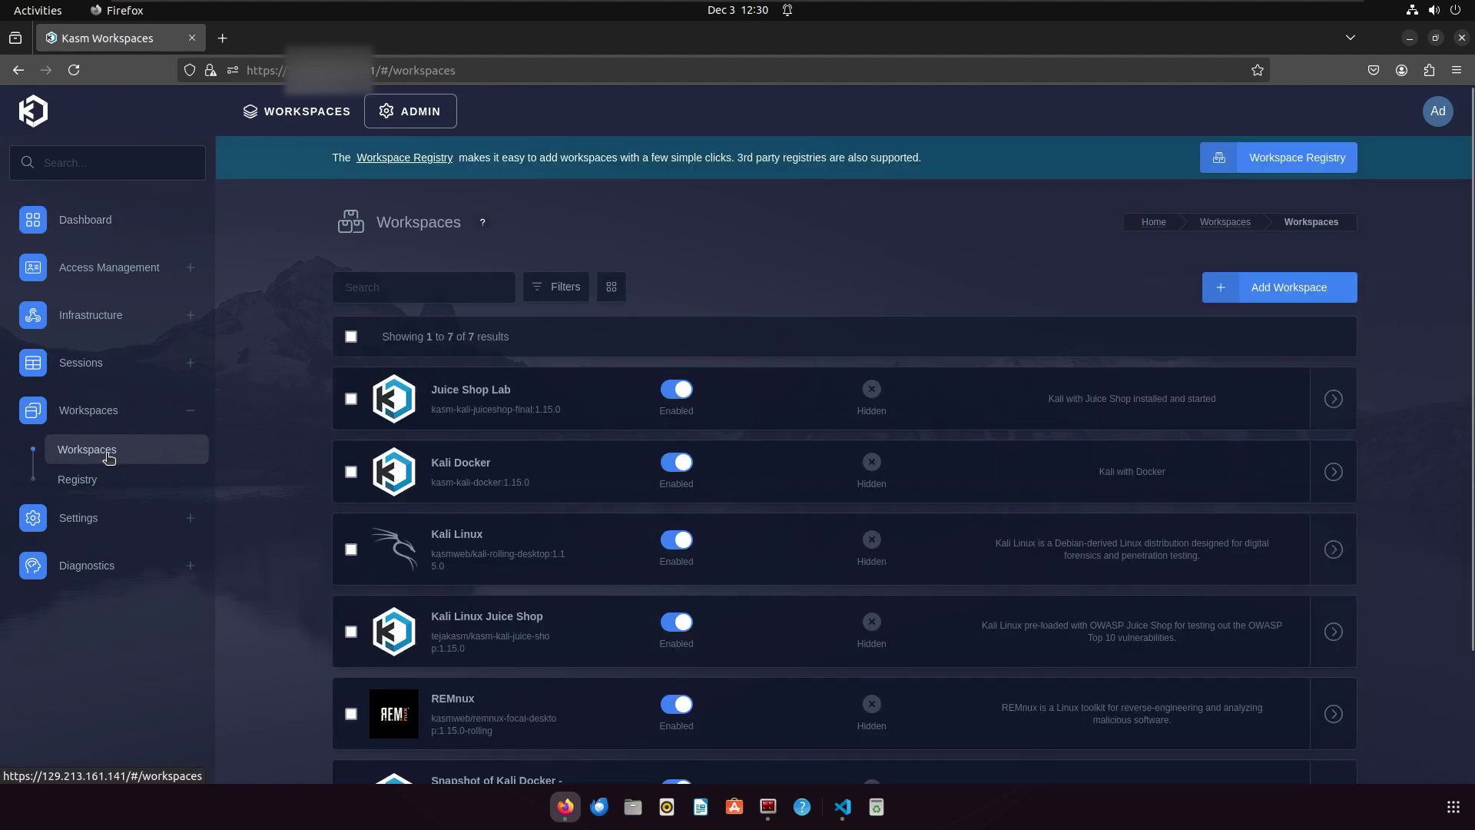
scroll(650, 645, down, 2)
click(1333, 730)
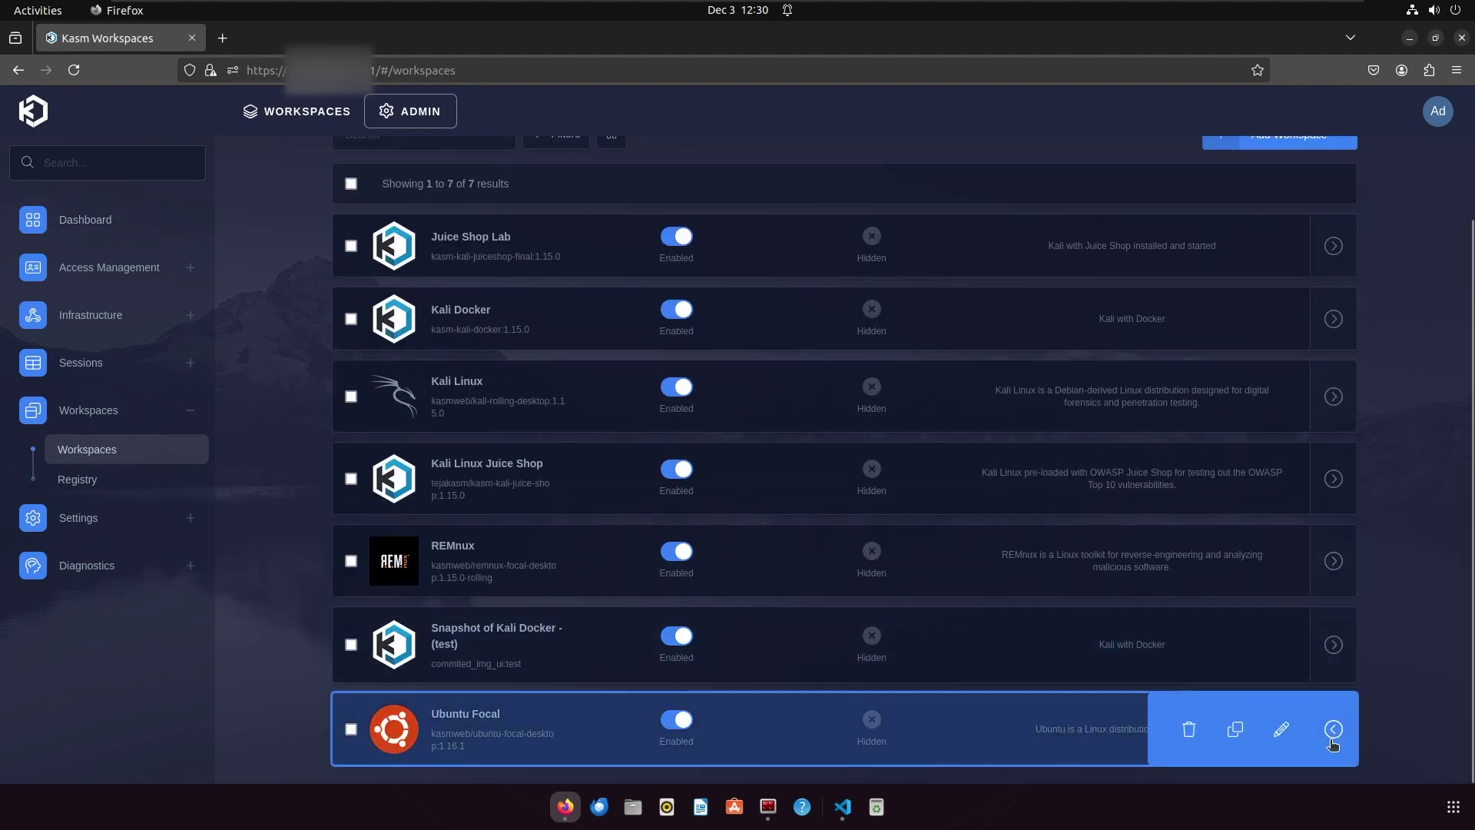
click(1281, 728)
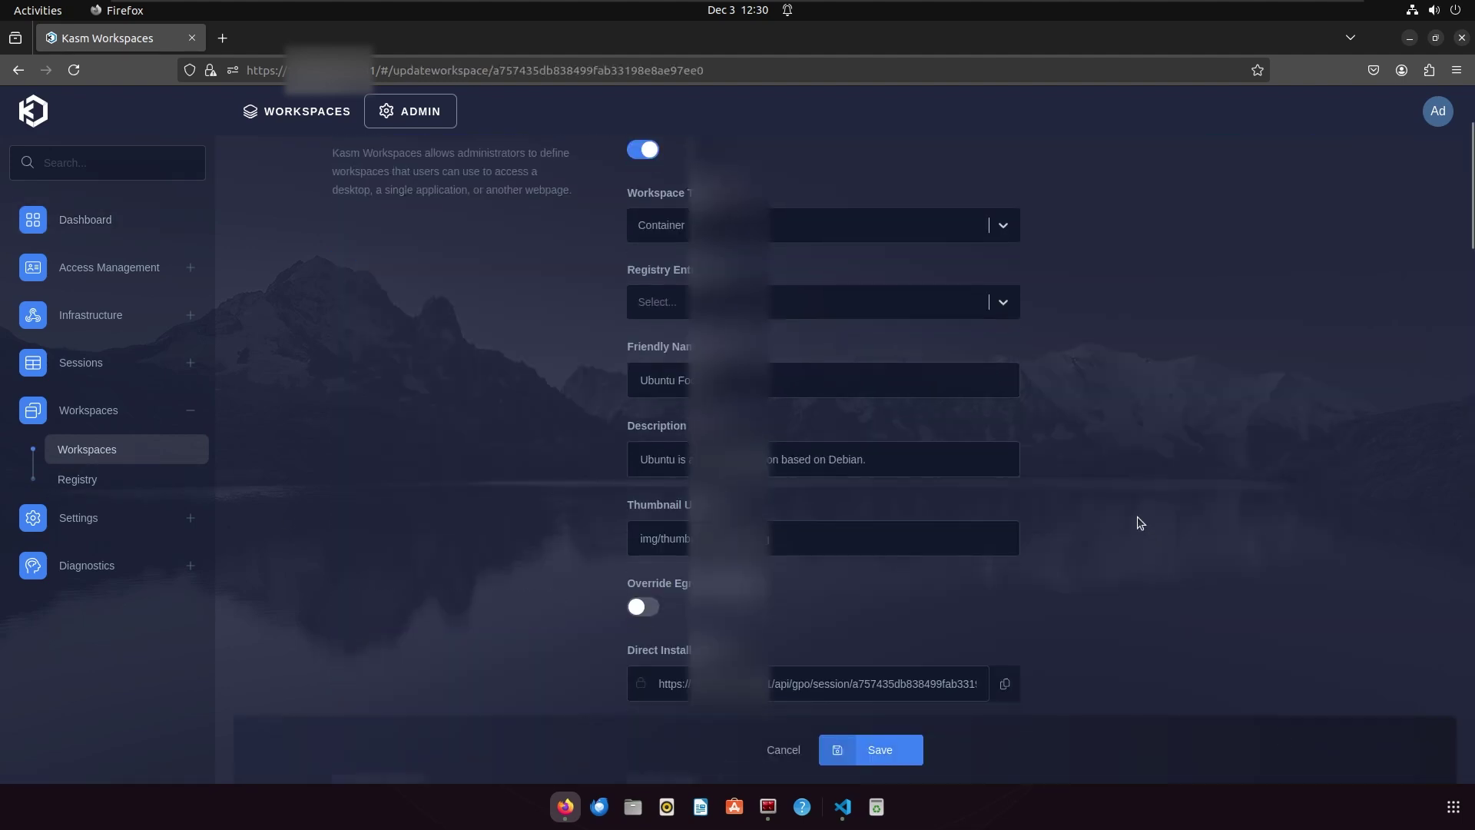
Paste a first_launch Docker Exec Config that installs sudo as root.
scroll(1137, 516, down, 20)
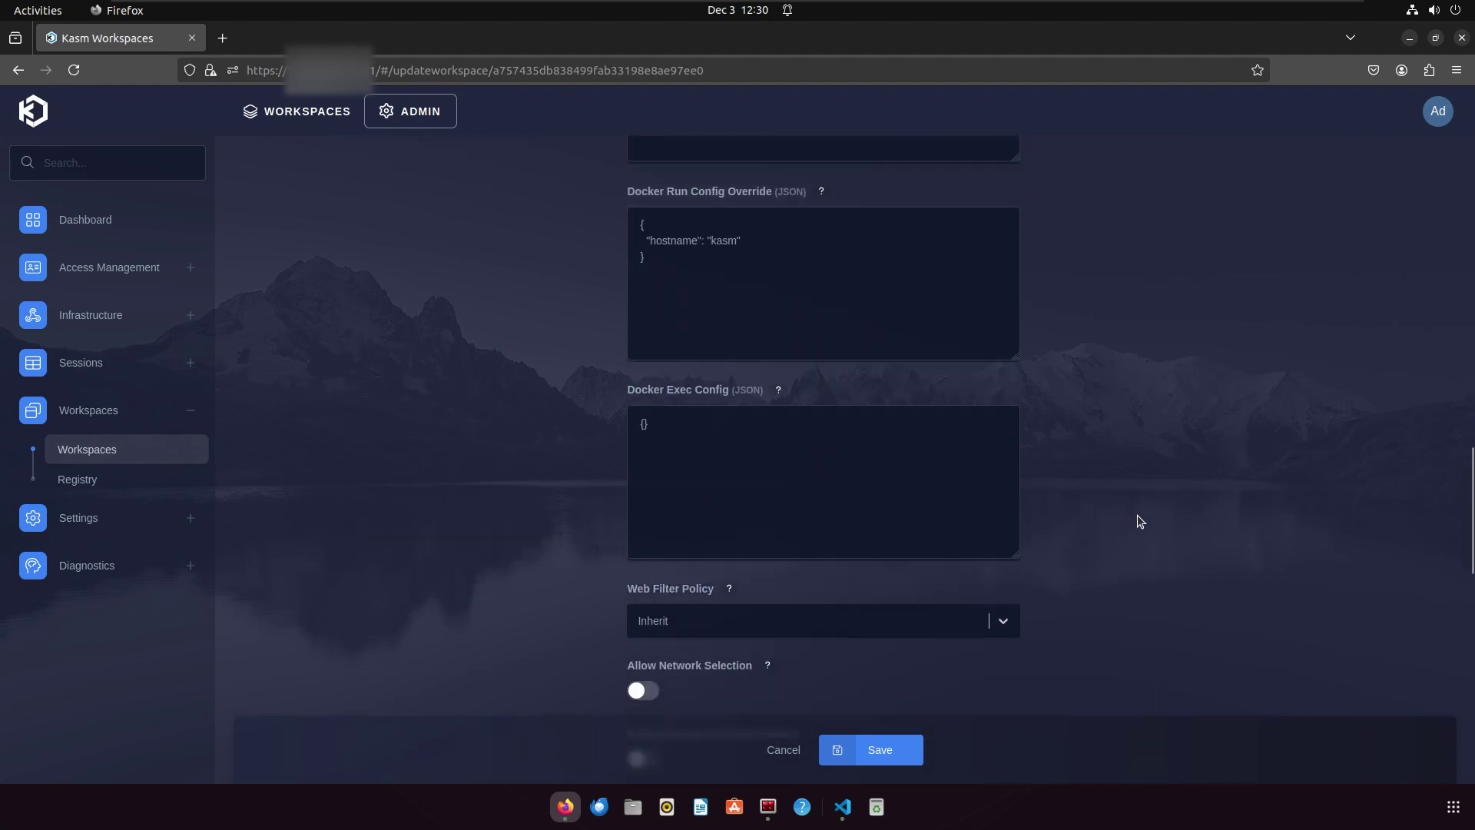
scroll(1137, 521, down, 2)
click(791, 382)
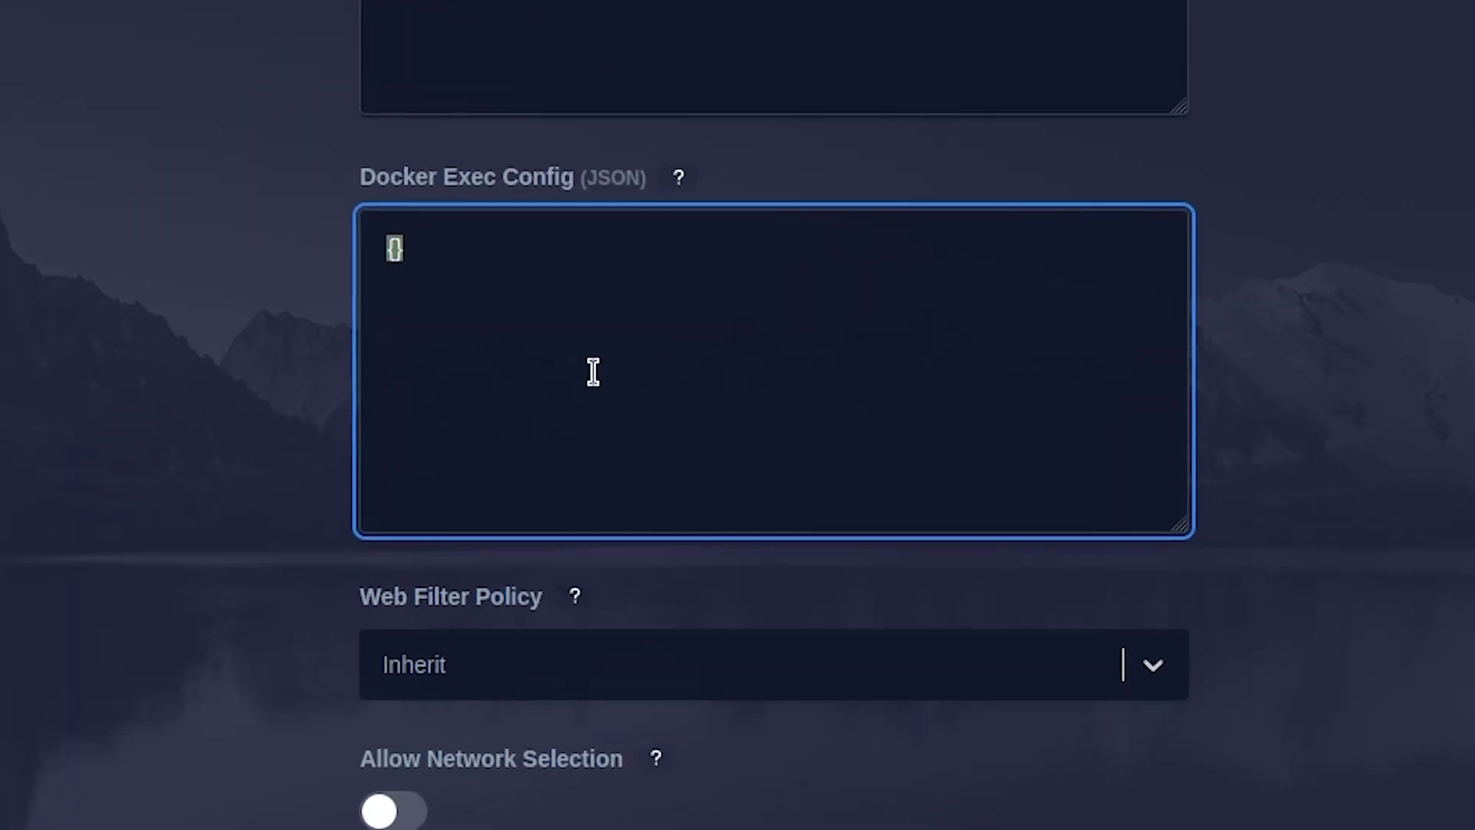
text({  "first_launch":{       "user":"root",       "cmd":"bash -c '/usr/bin/desktop_ready && apt-get update && apt-get install -y sudo && echo \"kasm-user  ALL=(ALL) NOPASSWD: ALL\" >> /etc/sudoers'"   } })
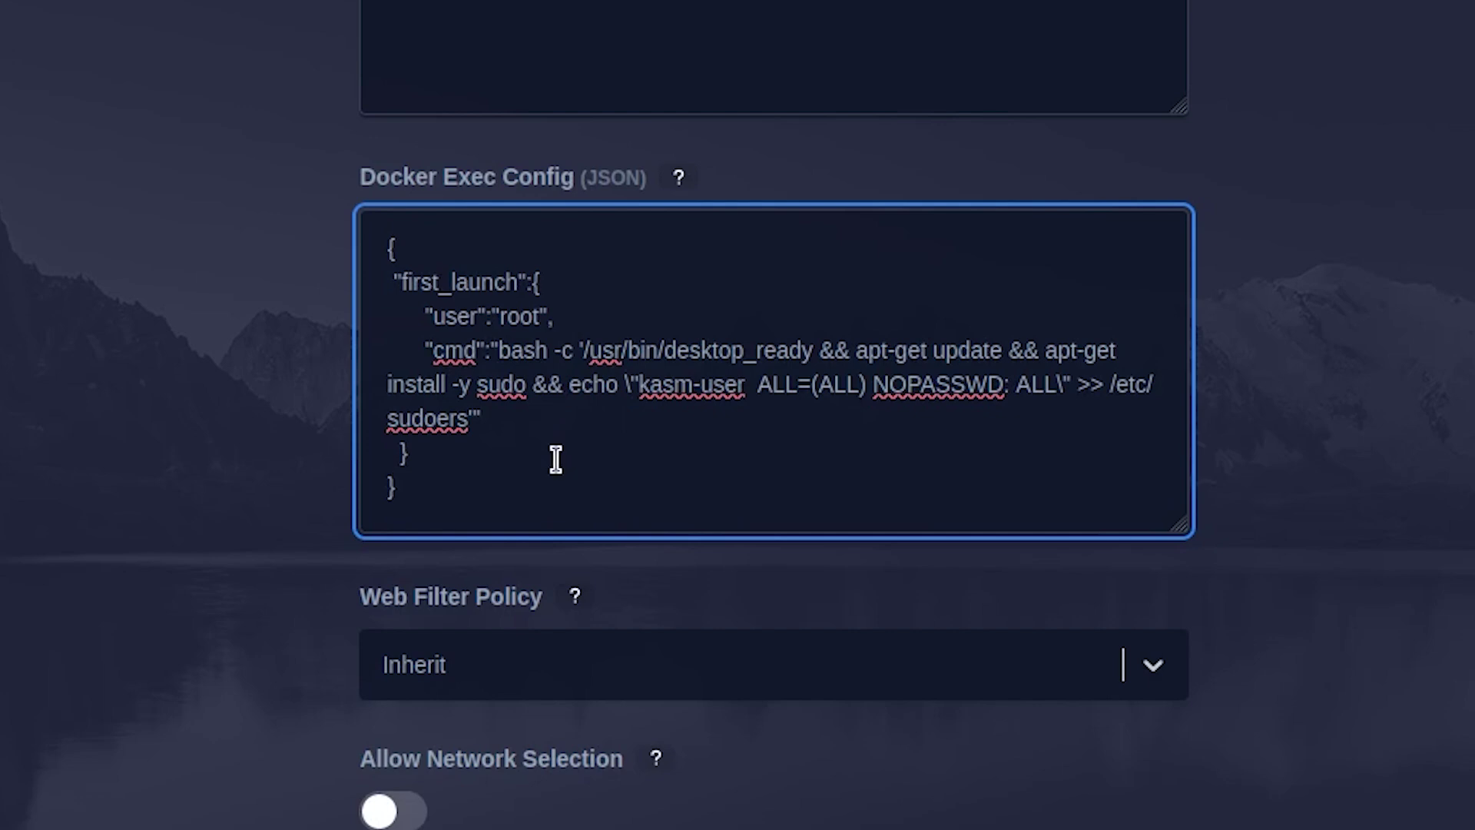
drag(498, 352, 500, 423)
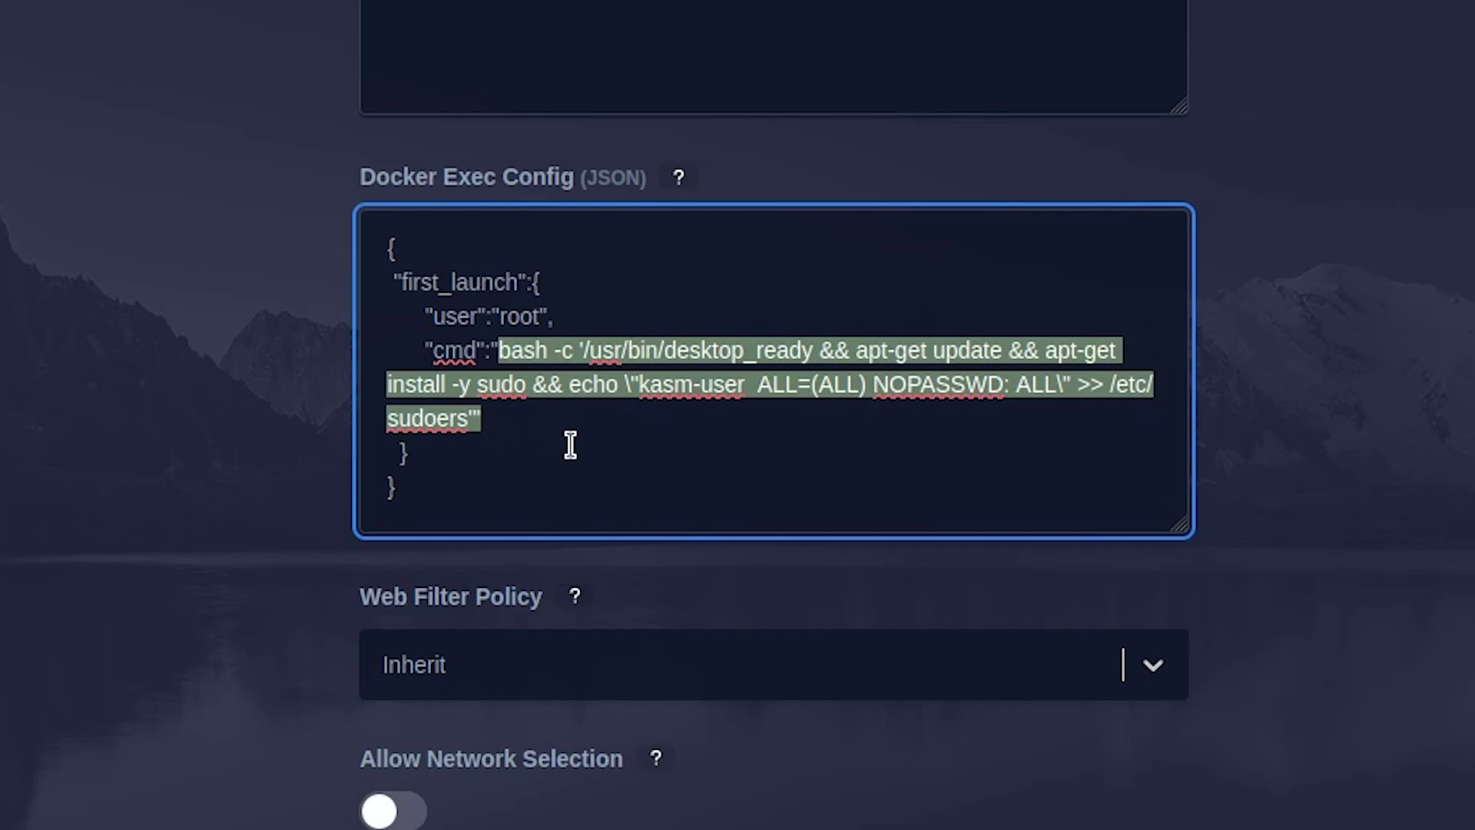
Make the kasm-user sudoers entry NOPASSWD: ALL instead of '/usr/bin/apt-get, /bin/systemctl'.
double_click(1036, 384)
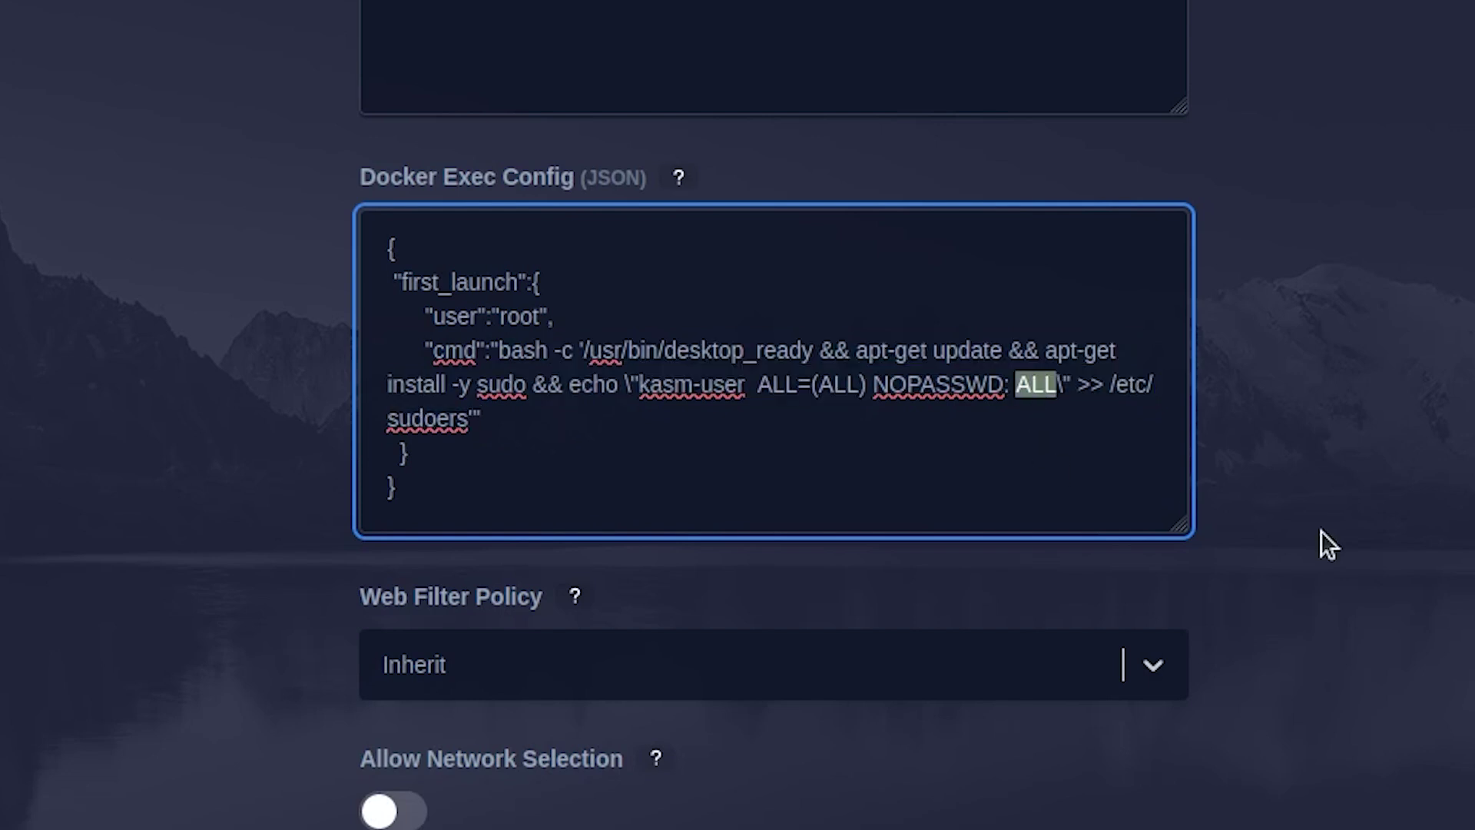
text(/usr/bin/apt)
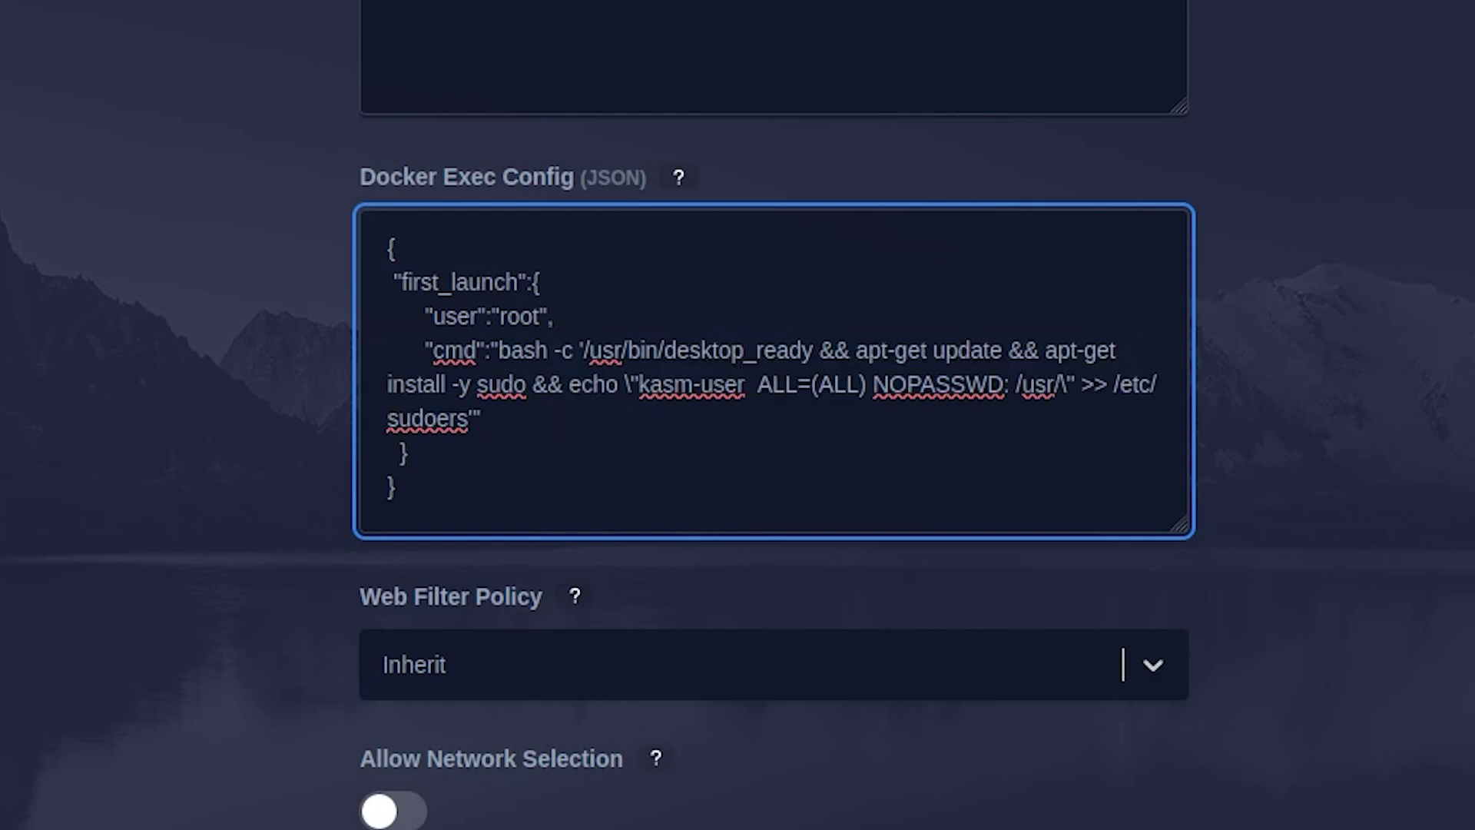
text(-get, /bin)
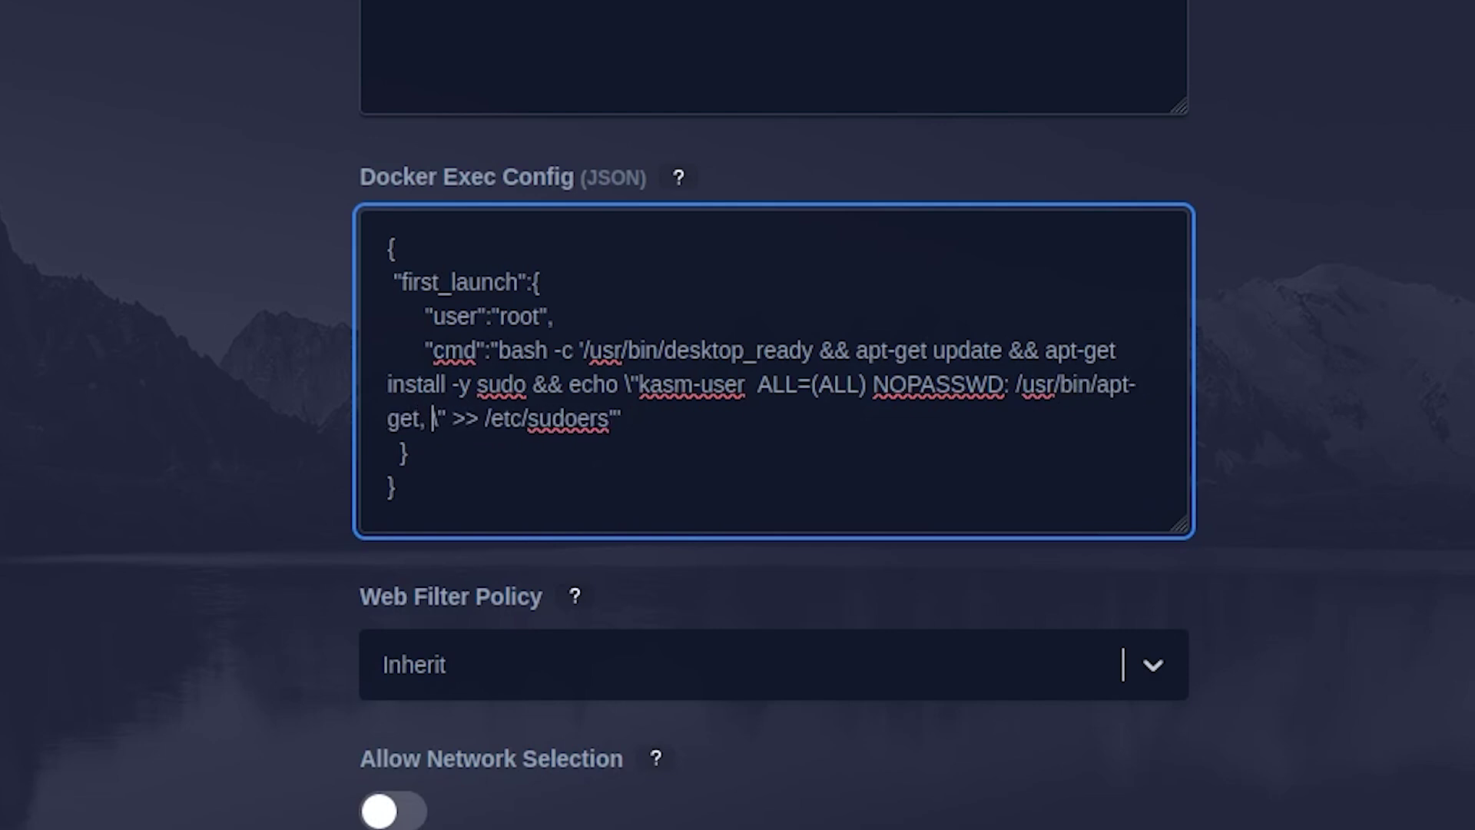
text(/systemctl)
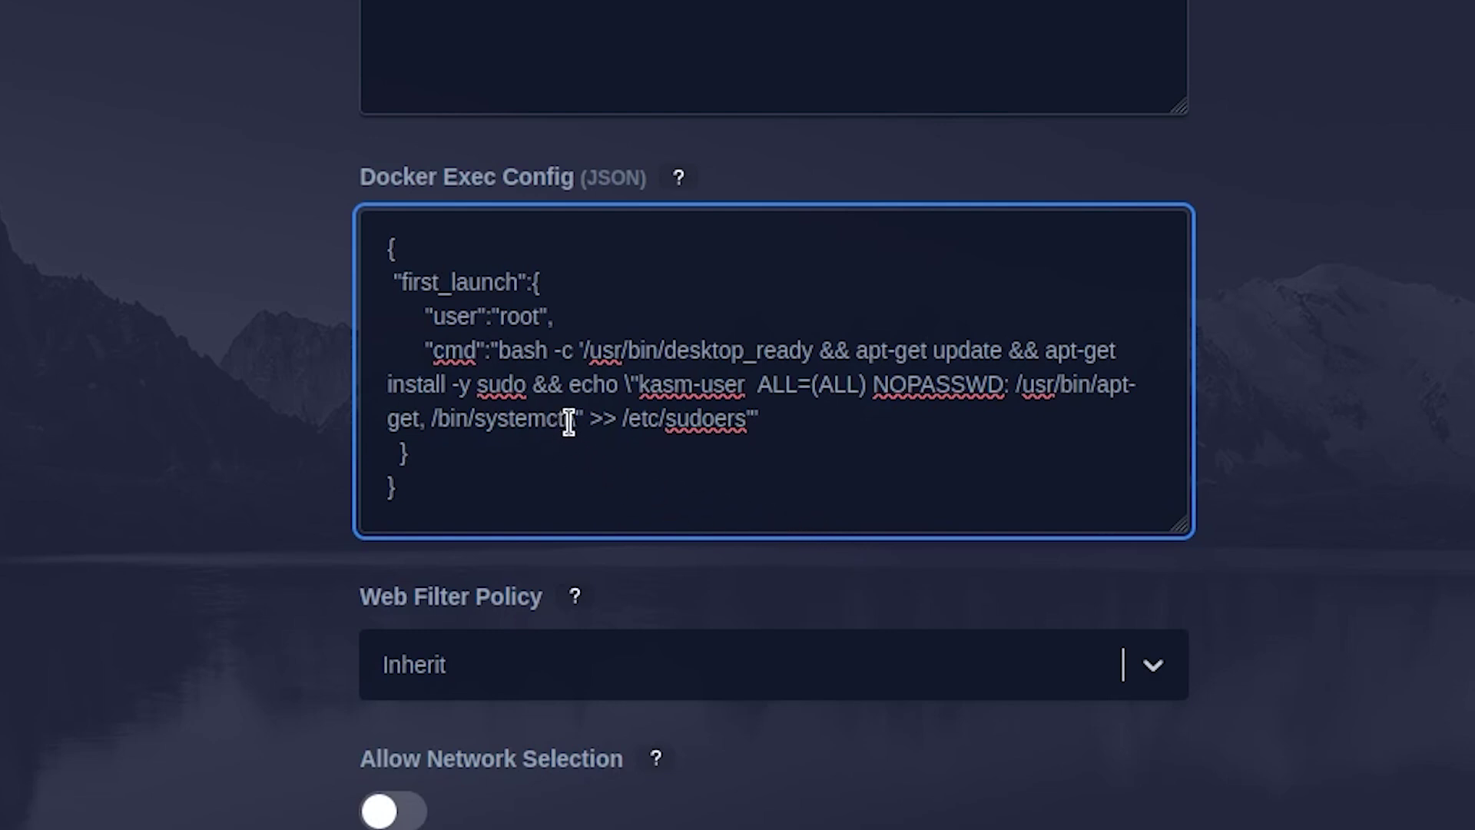
drag(570, 421, 1014, 382)
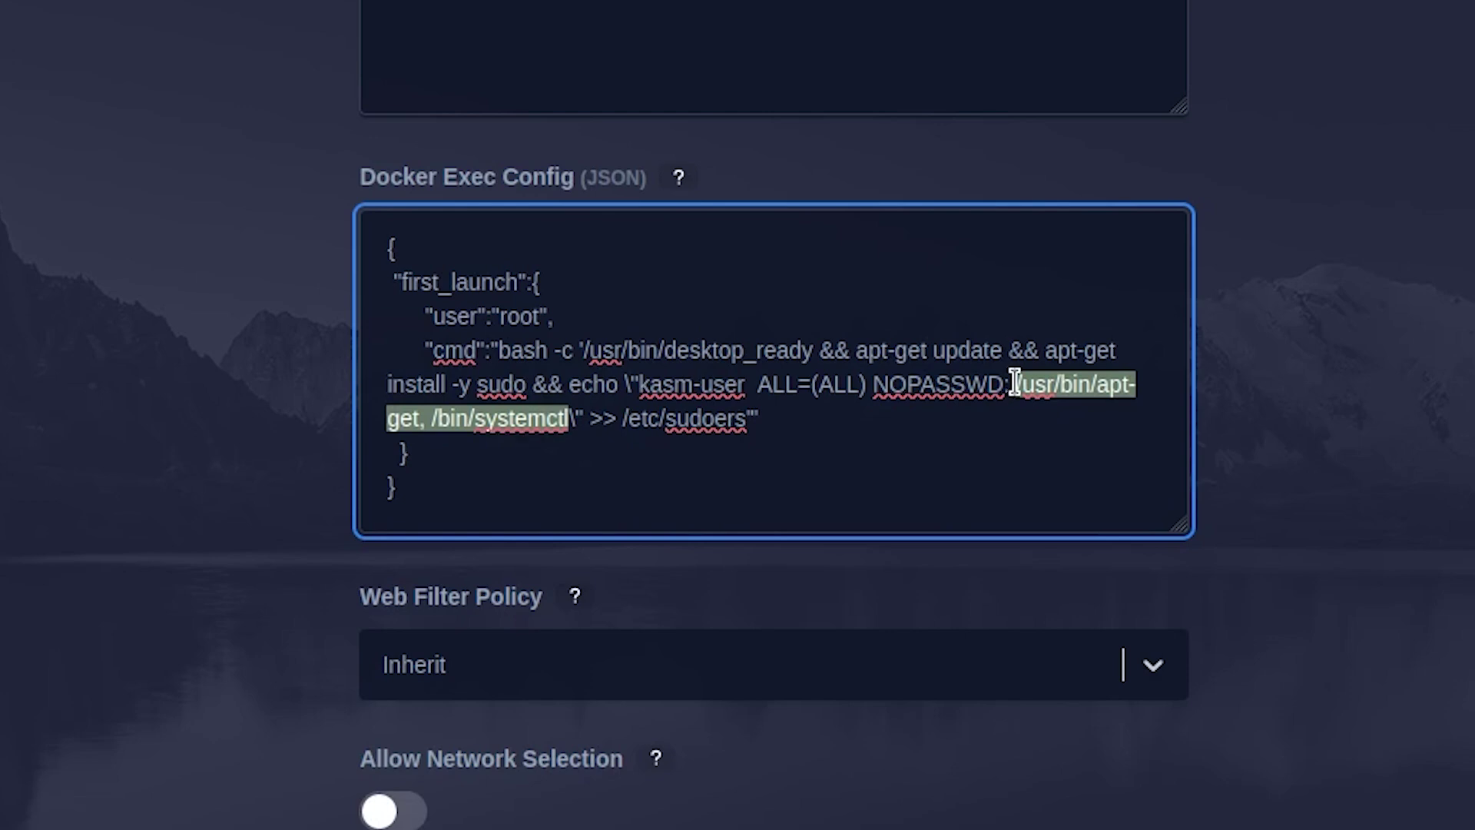
key(BackSpace)
text(ALL)
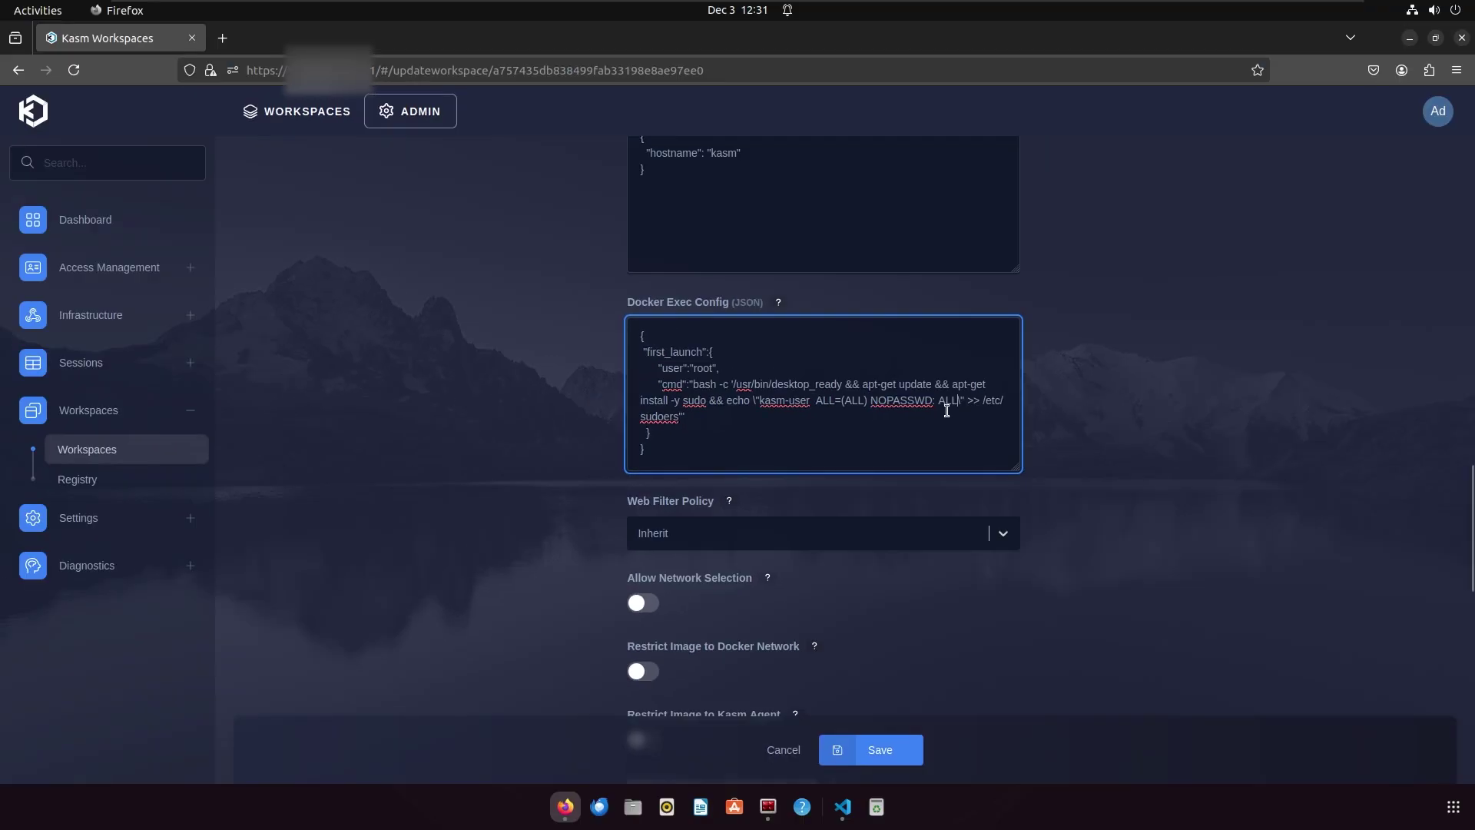
click(1047, 455)
Save the workspace and launch a fresh Ubuntu Focal session.
click(894, 750)
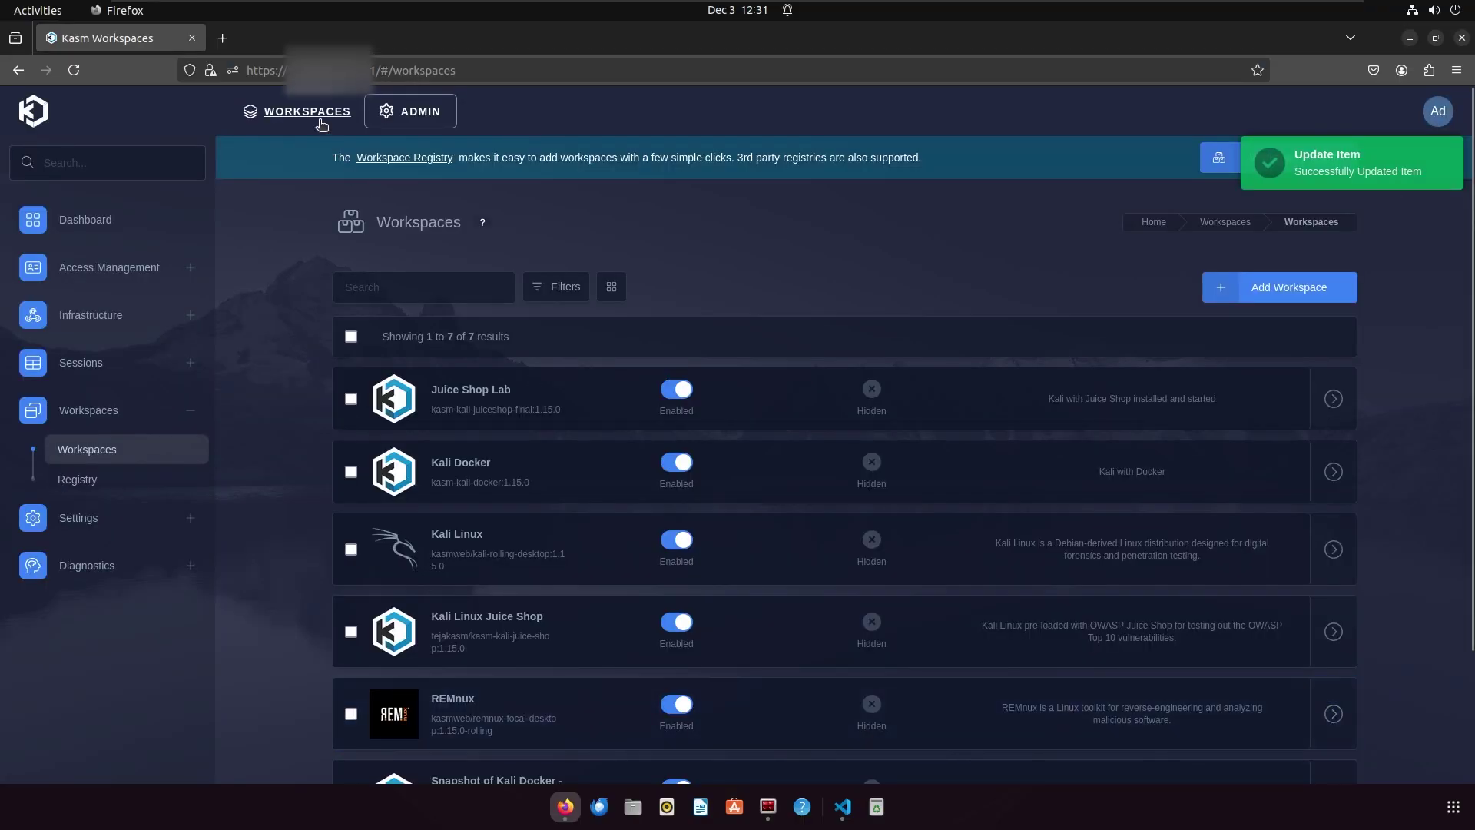
click(322, 121)
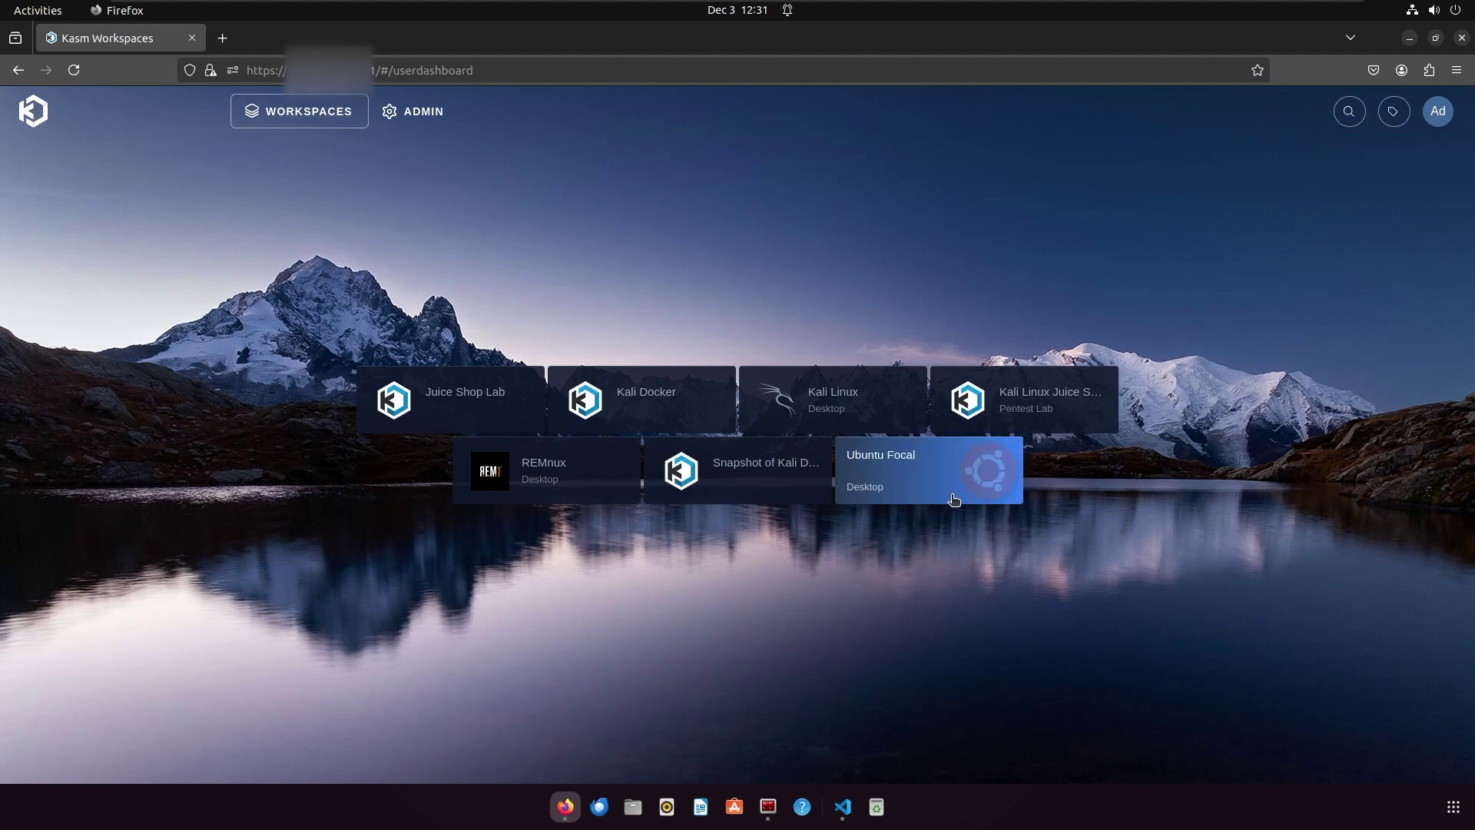
click(953, 499)
click(726, 526)
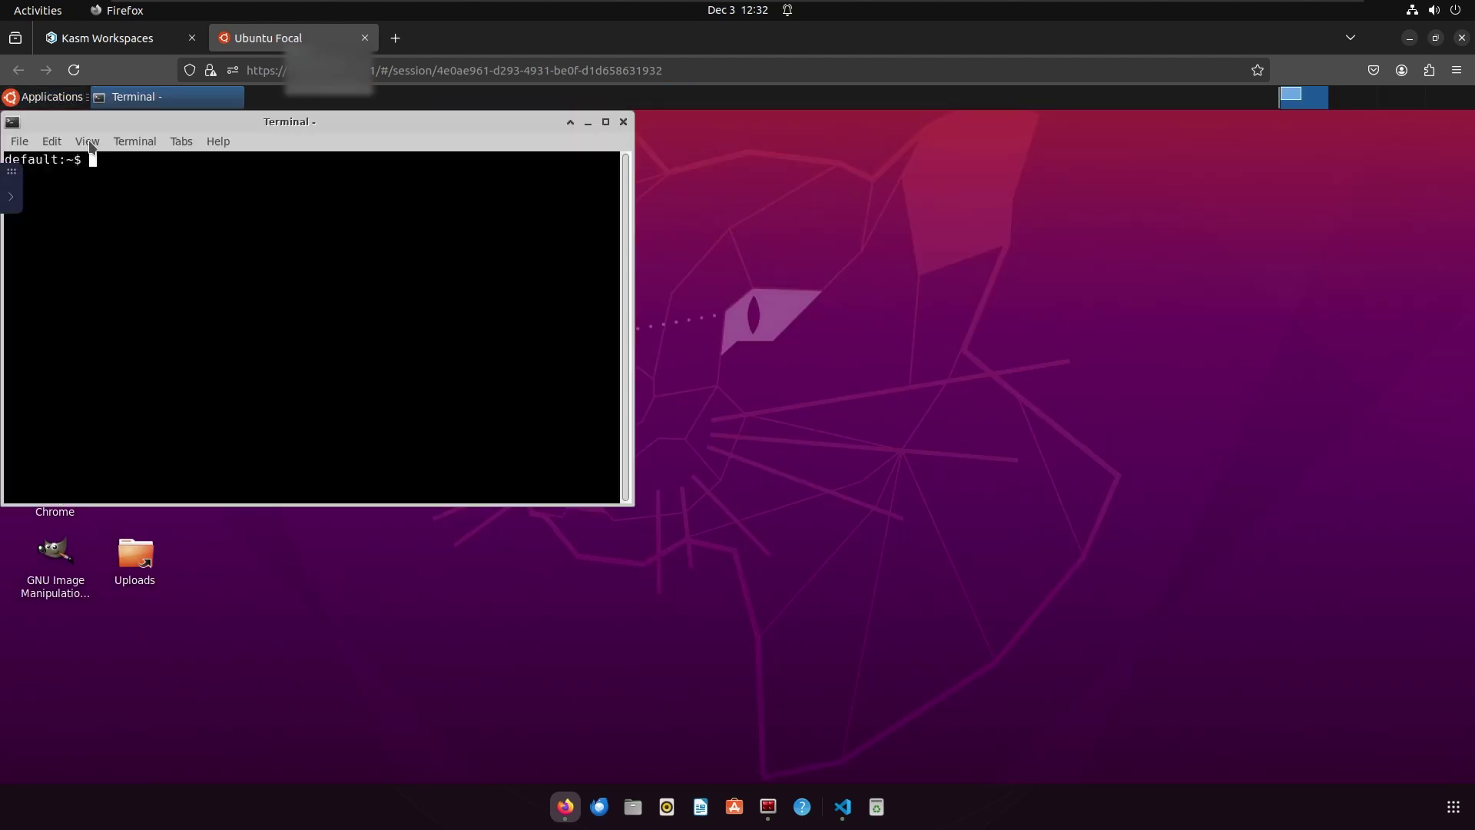
Run 'sudo whoami' in the terminal and confirm it returns root.
drag(246, 145, 523, 250)
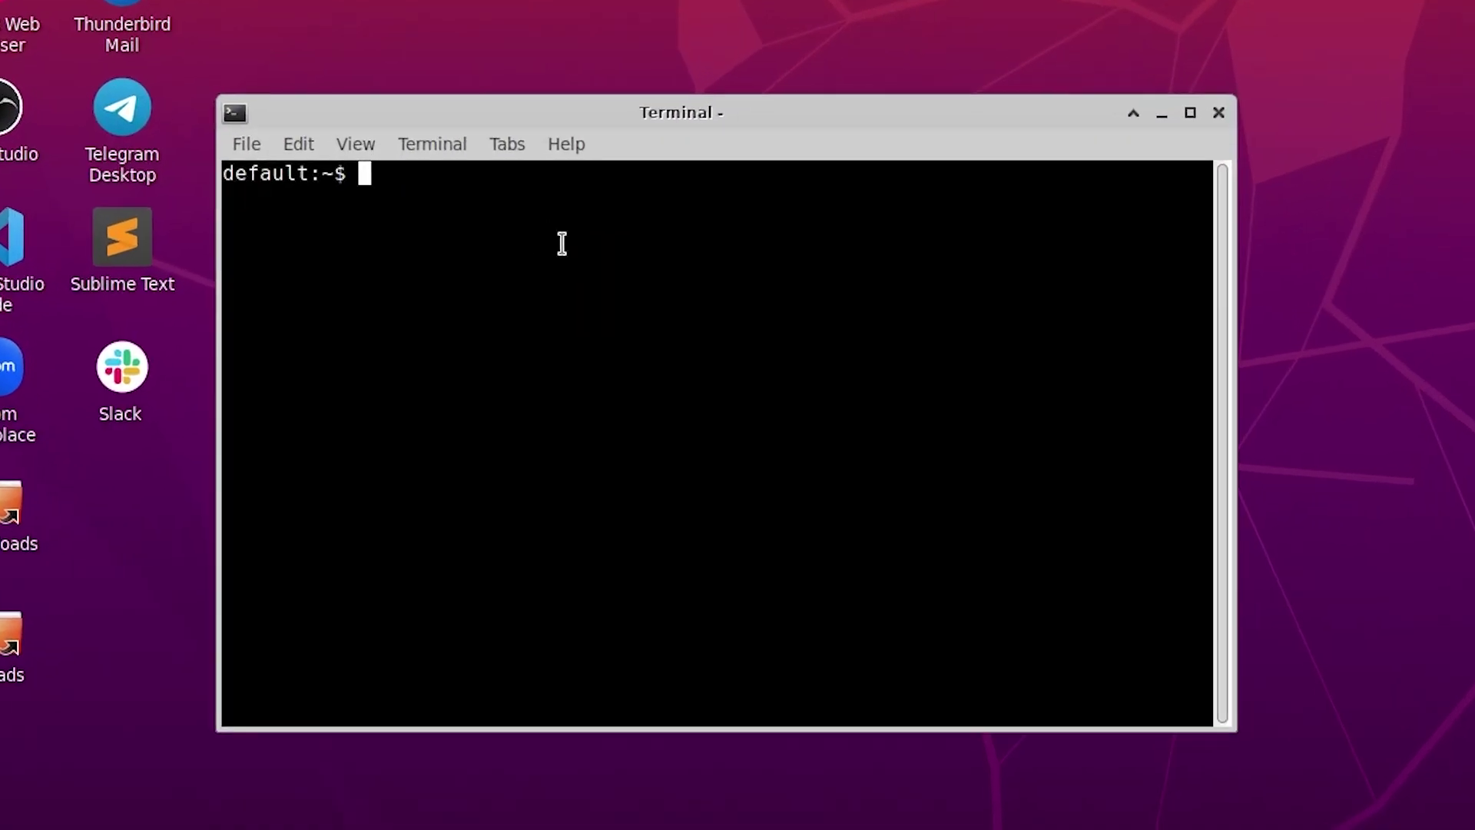
text(sudo whoami)
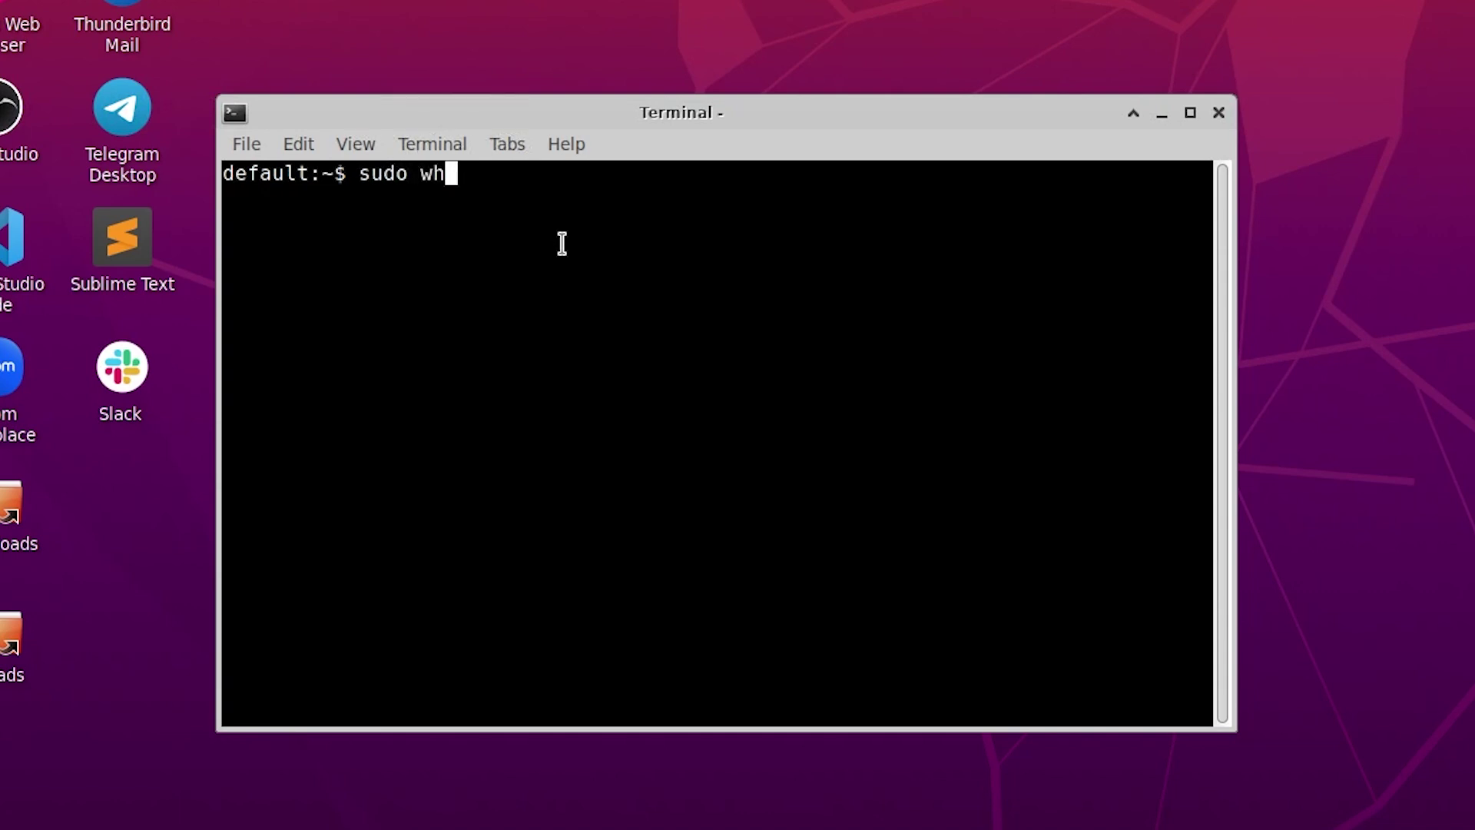
key(Return)
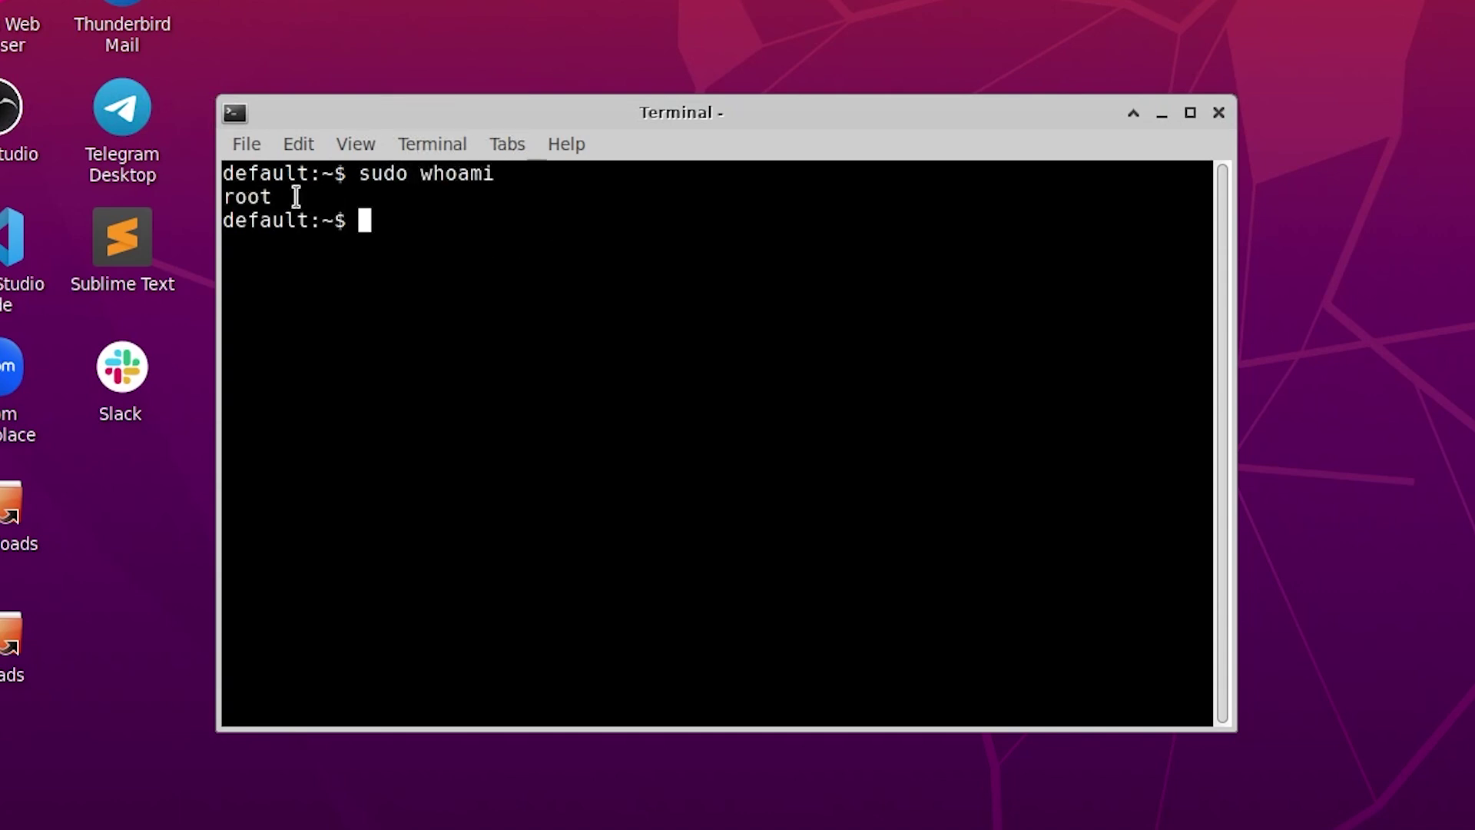
drag(222, 198, 298, 206)
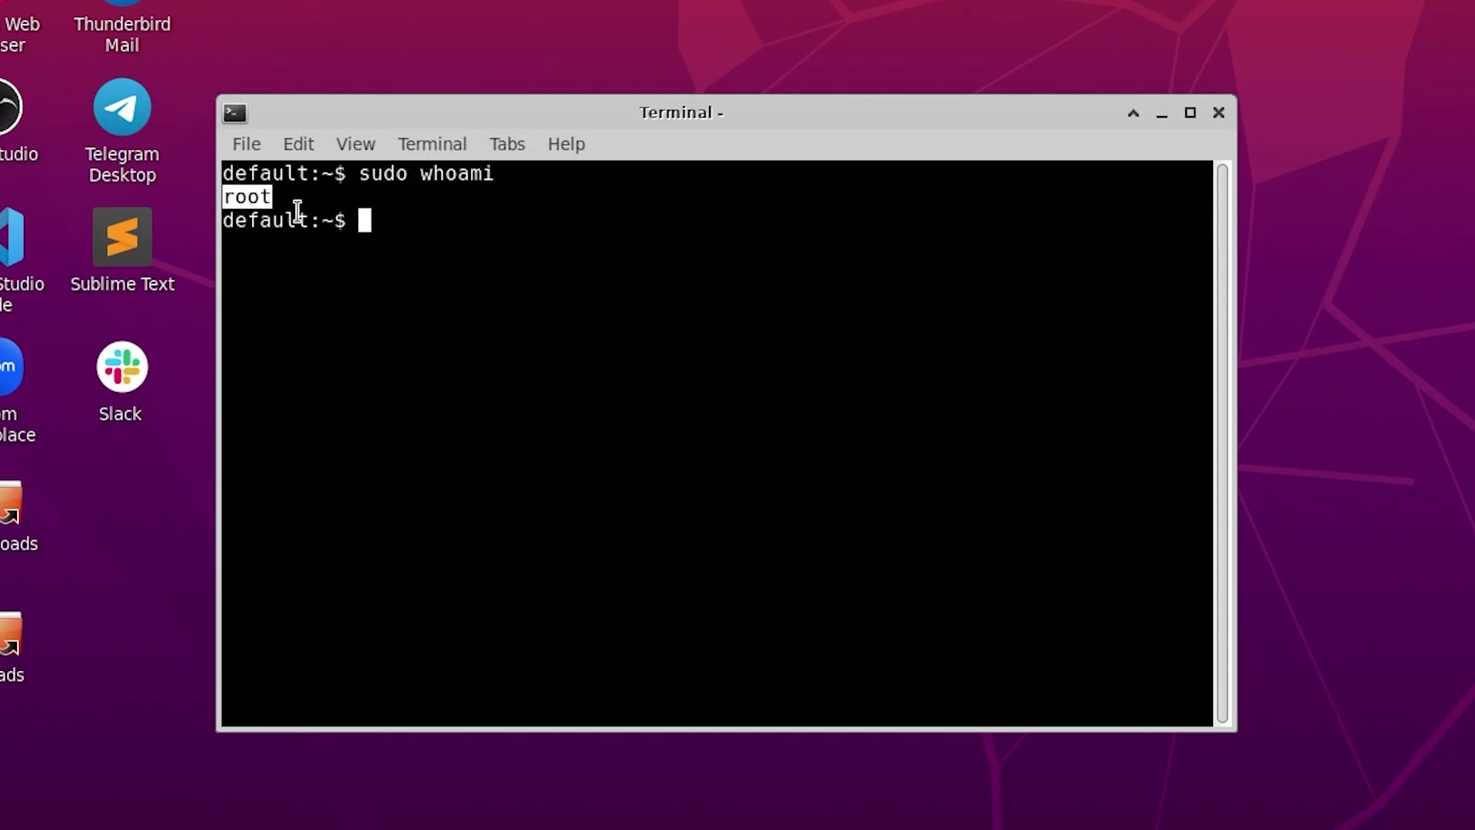
click(535, 291)
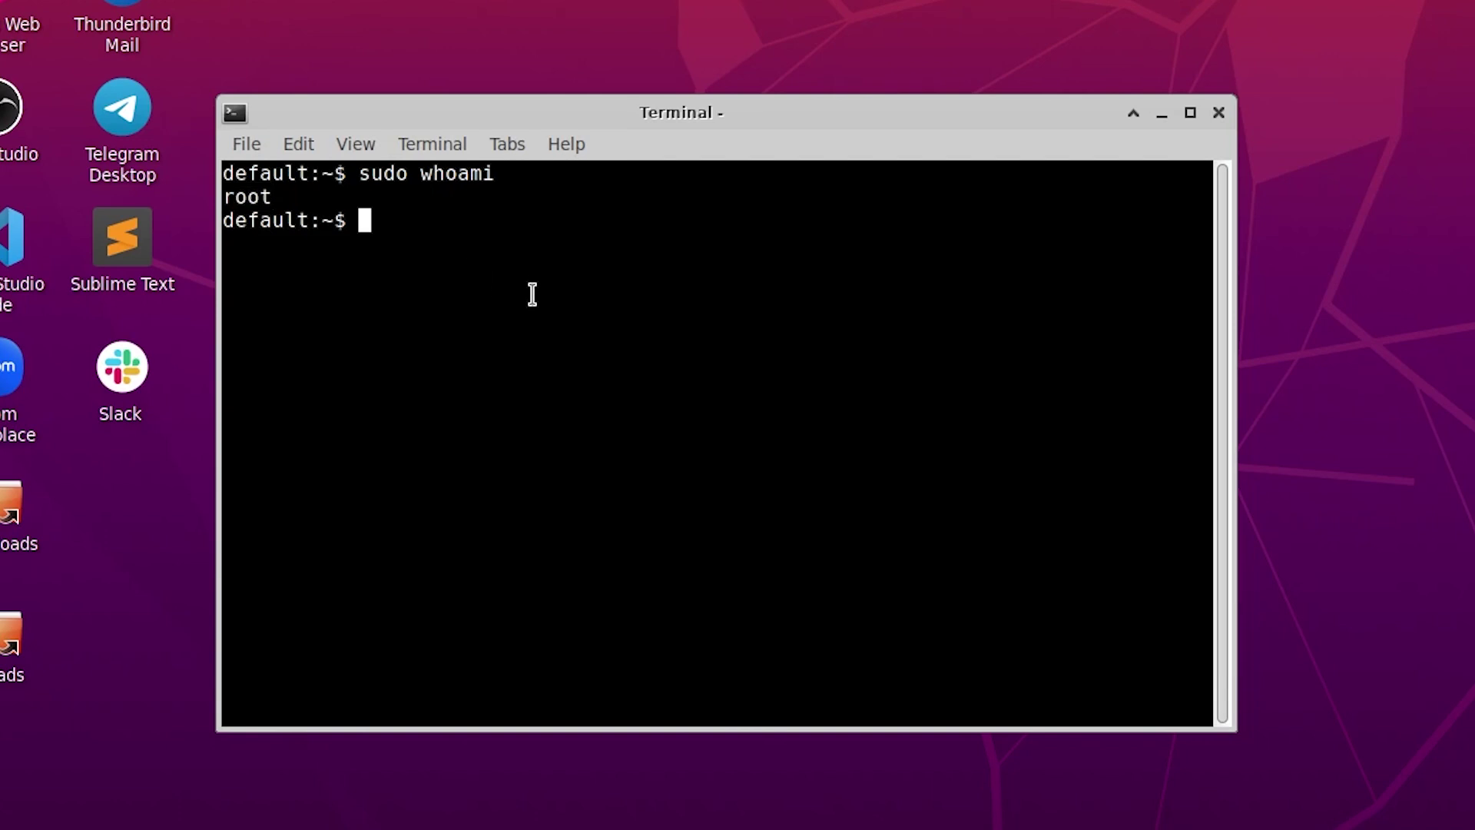